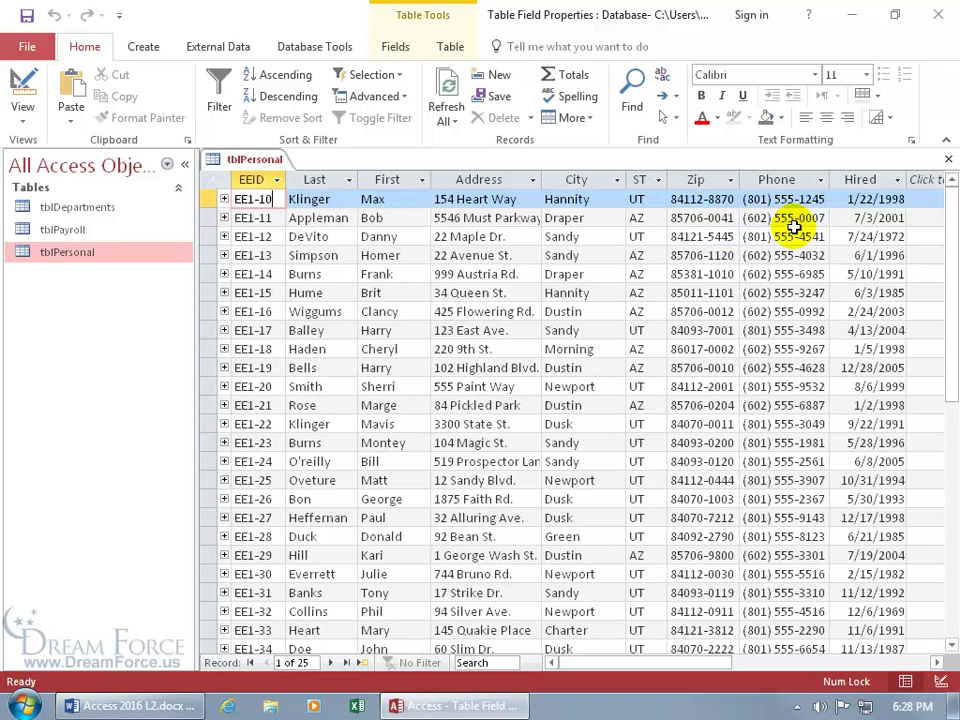
- Try the zip 84082-5412 in the new record, cancel it, and move to Phone
scroll(790, 222, down, 3)
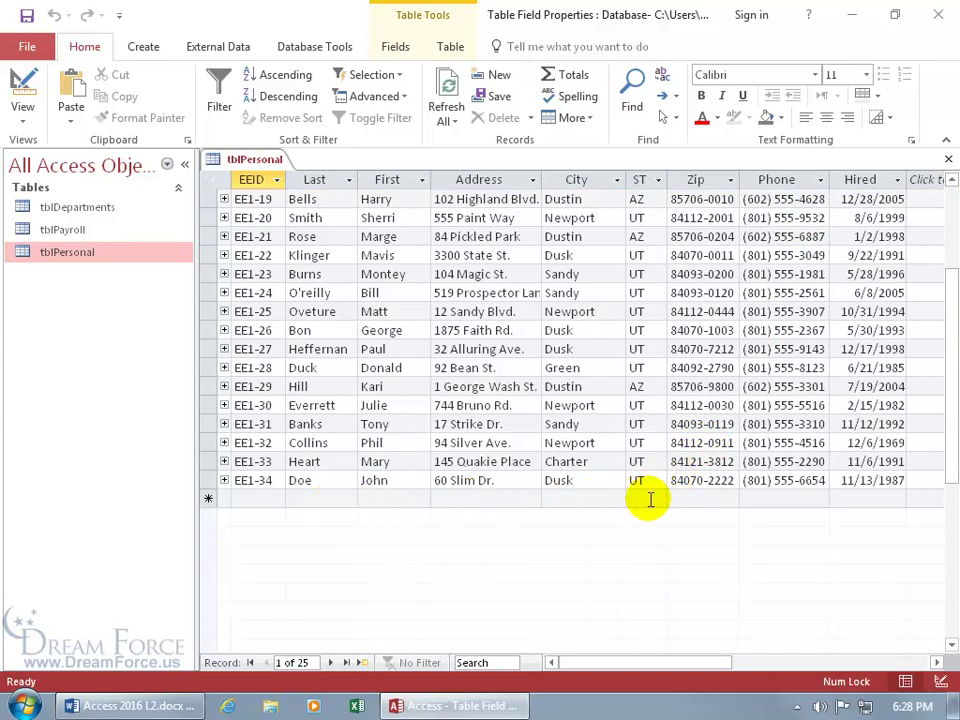
click(674, 498)
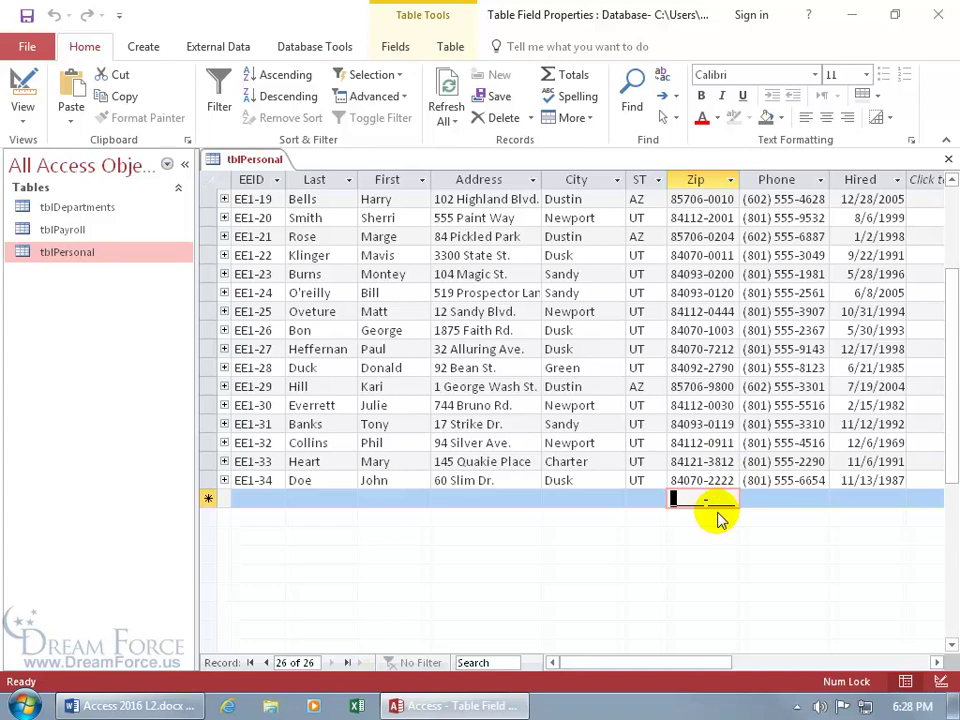
text(84)
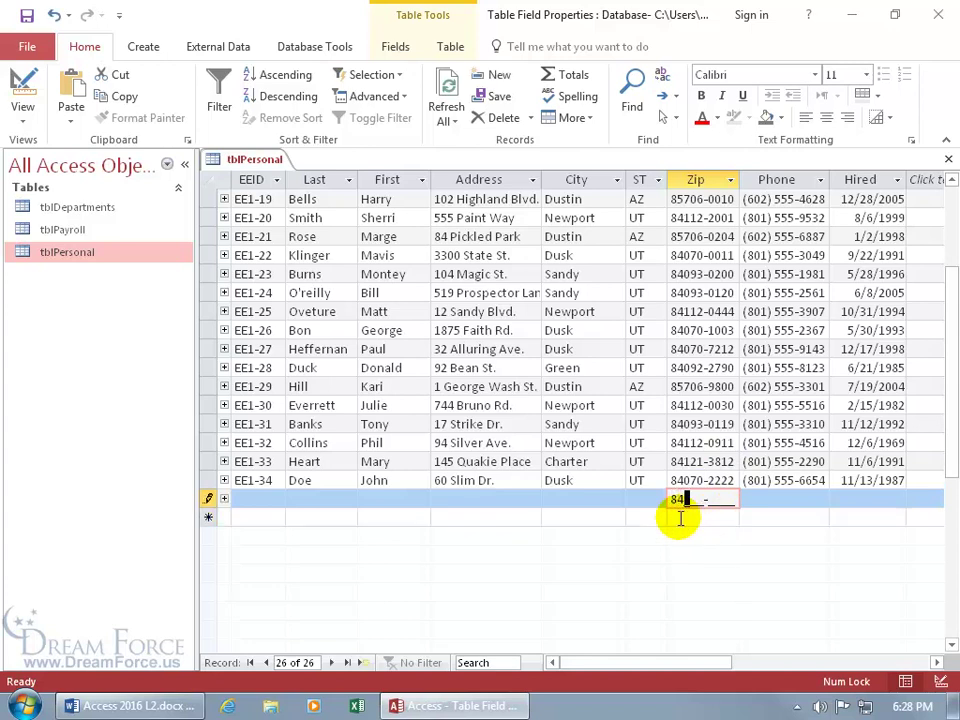
text(082-)
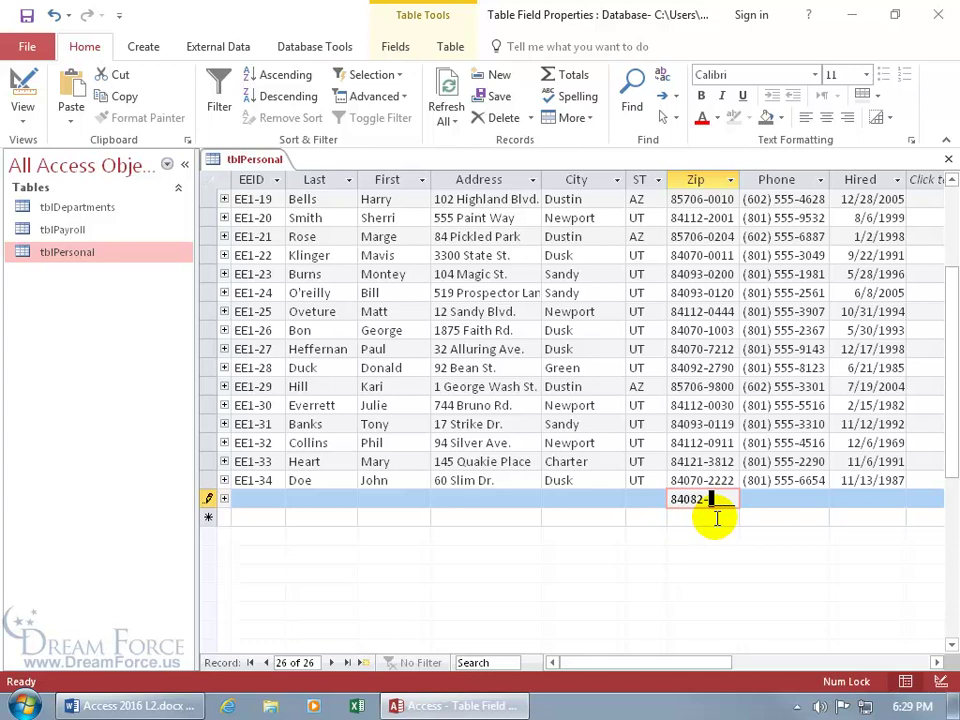
text(5412)
key(Escape)
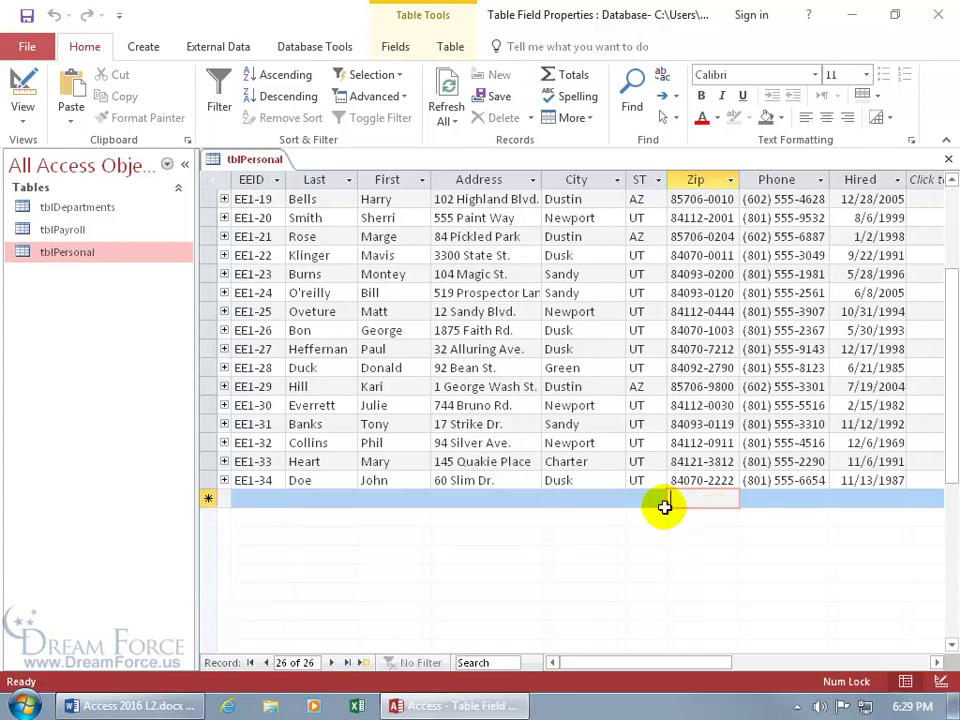
click(753, 497)
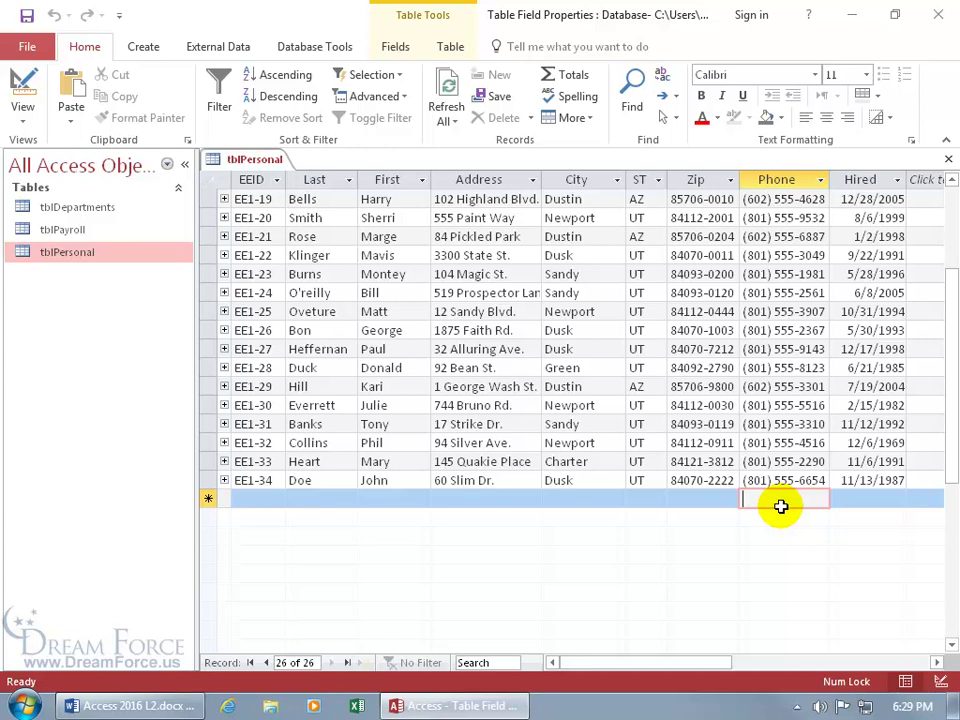
- Open tblPersonal in Design View and select the Phone field's Input Mask property
right_click(250, 170)
click(238, 247)
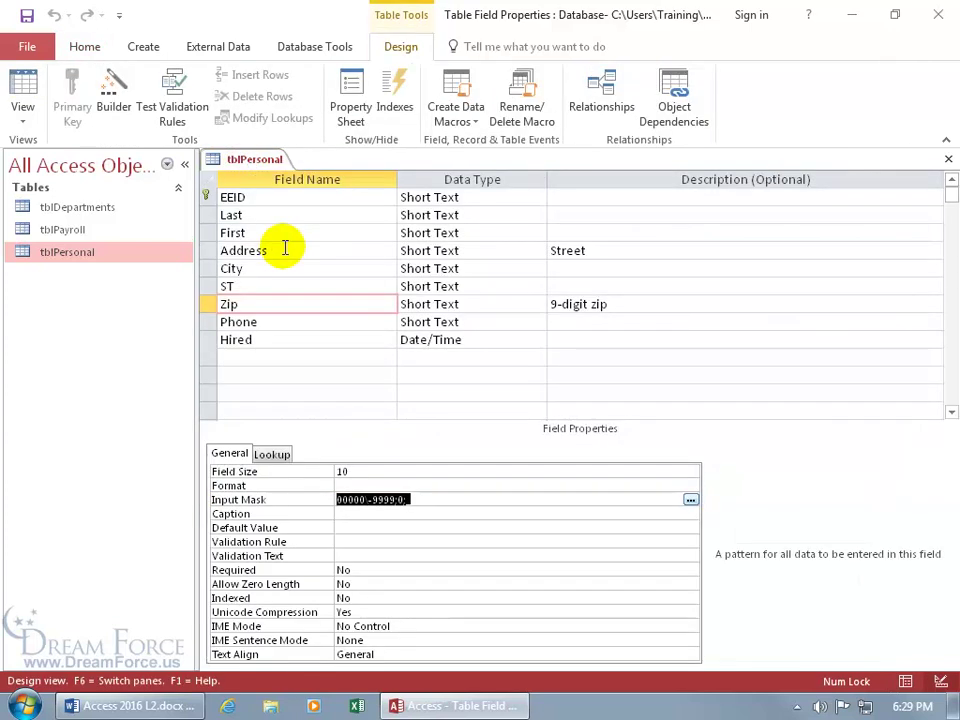
click(293, 320)
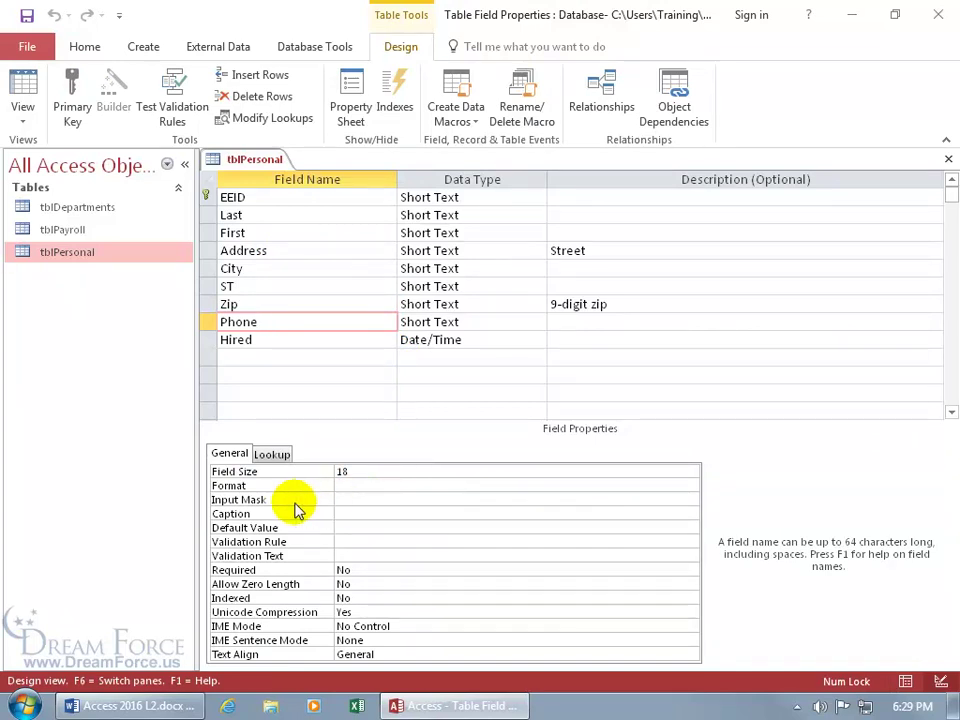
click(379, 499)
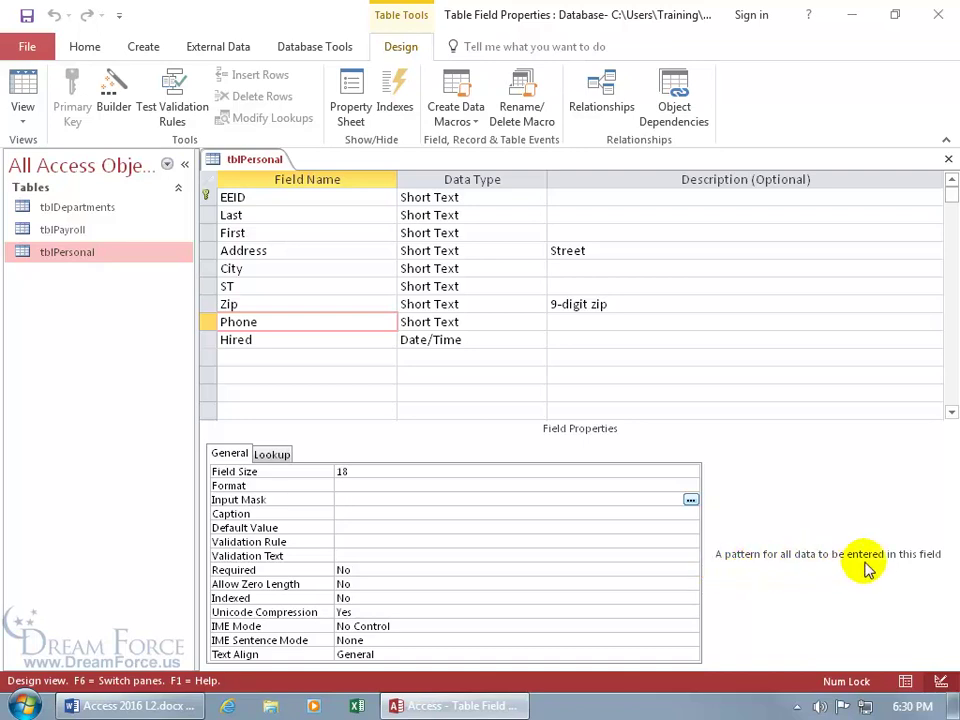
- Launch the Input Mask Wizard, keep Phone Number, and test it with a sample number
click(690, 500)
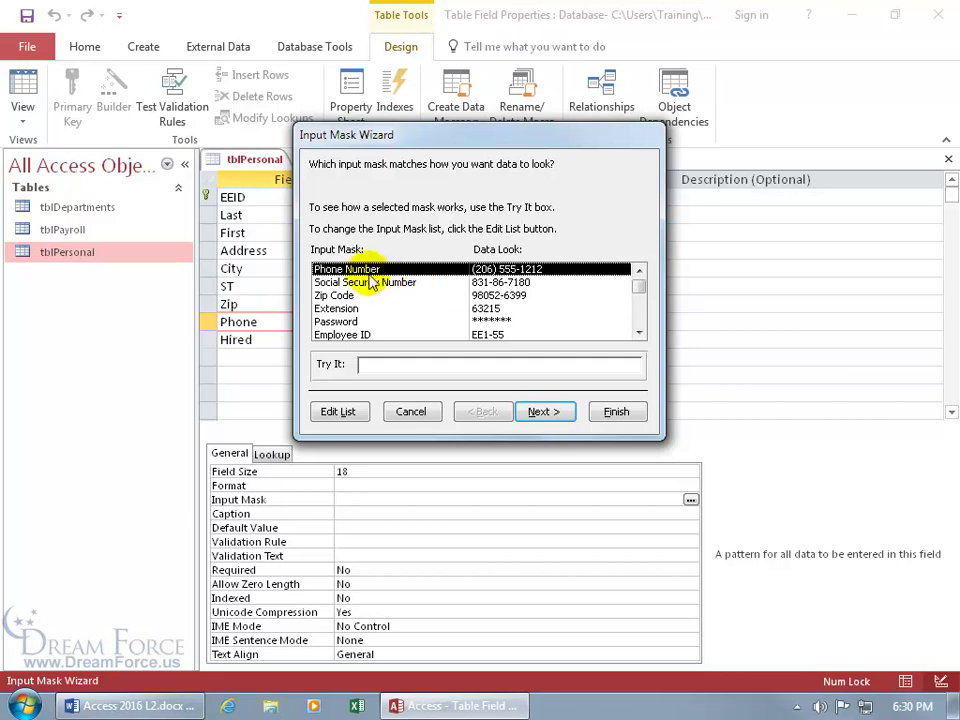
click(375, 365)
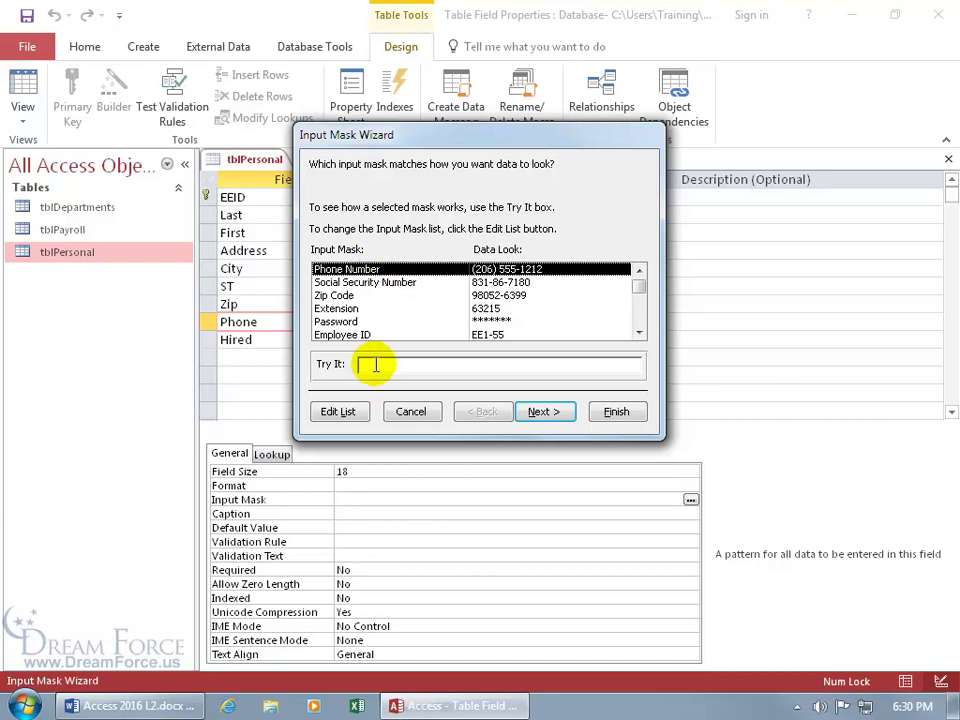
click(375, 365)
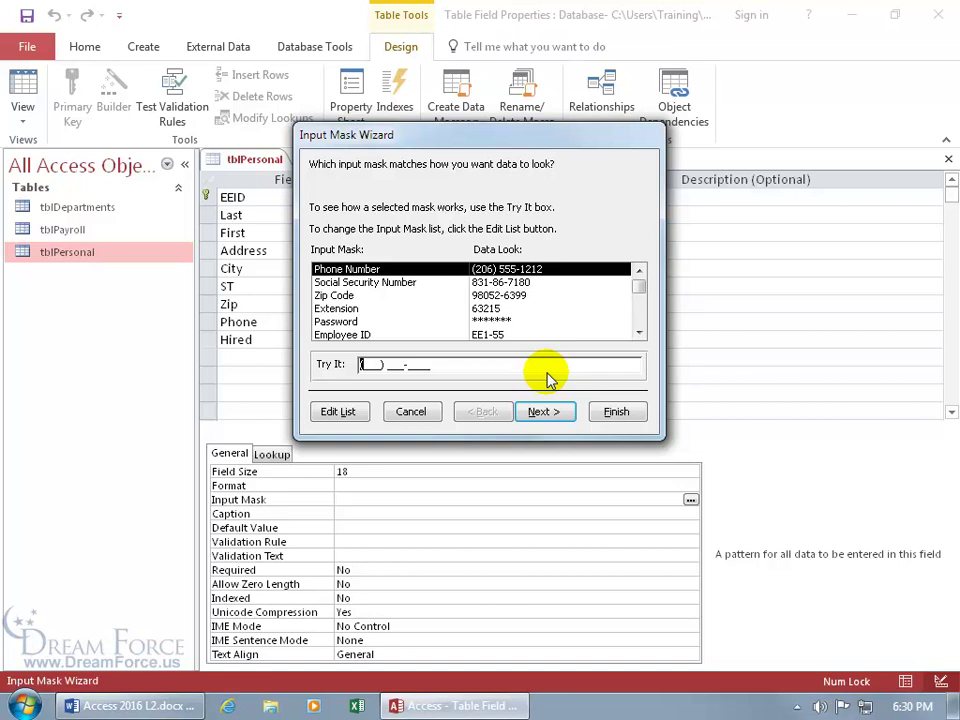
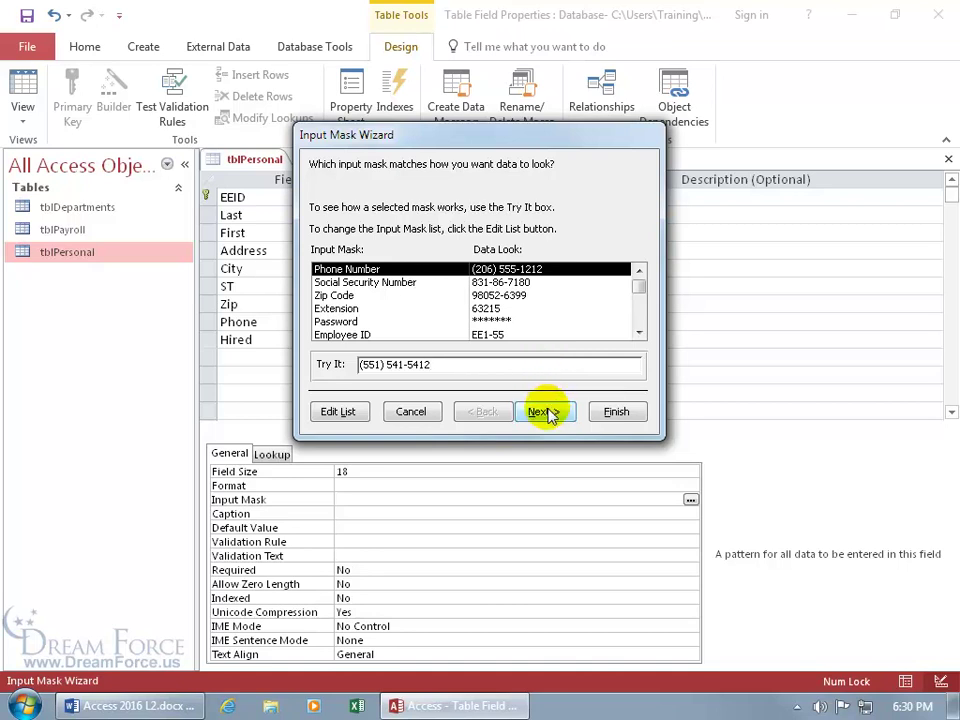
click(546, 412)
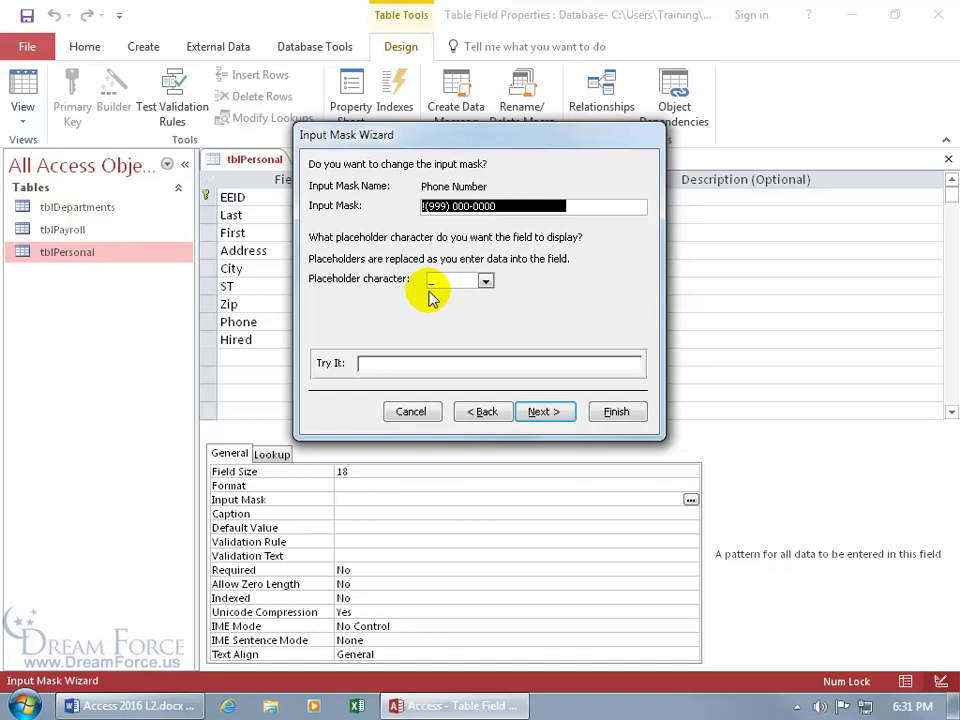
- Test the Phone Number mask with a sample number, then clear the test entry
click(374, 363)
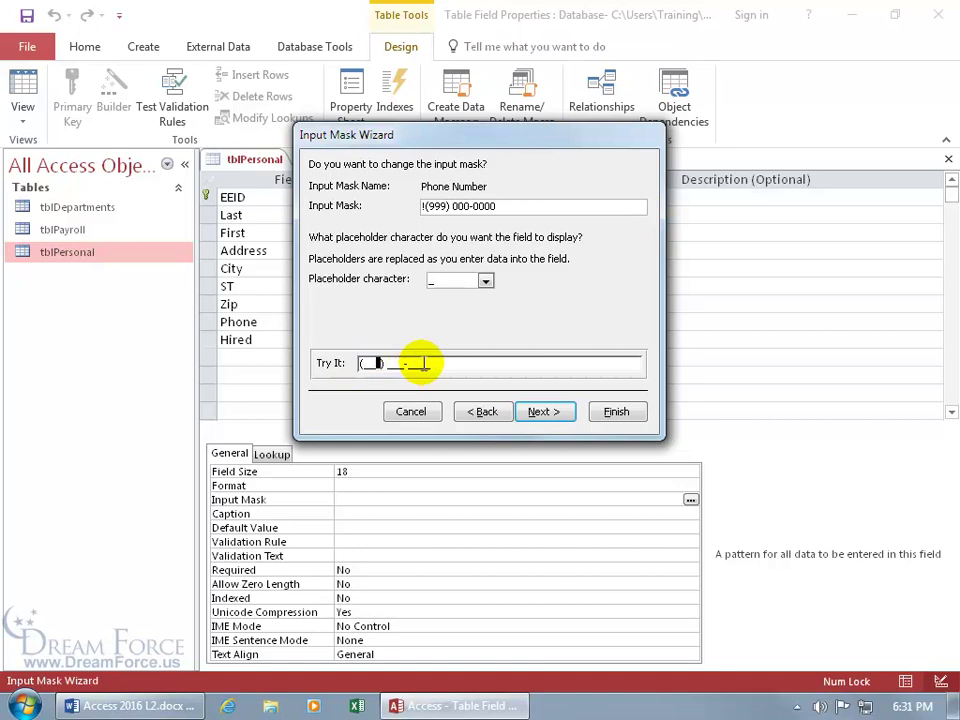
text(55454654)
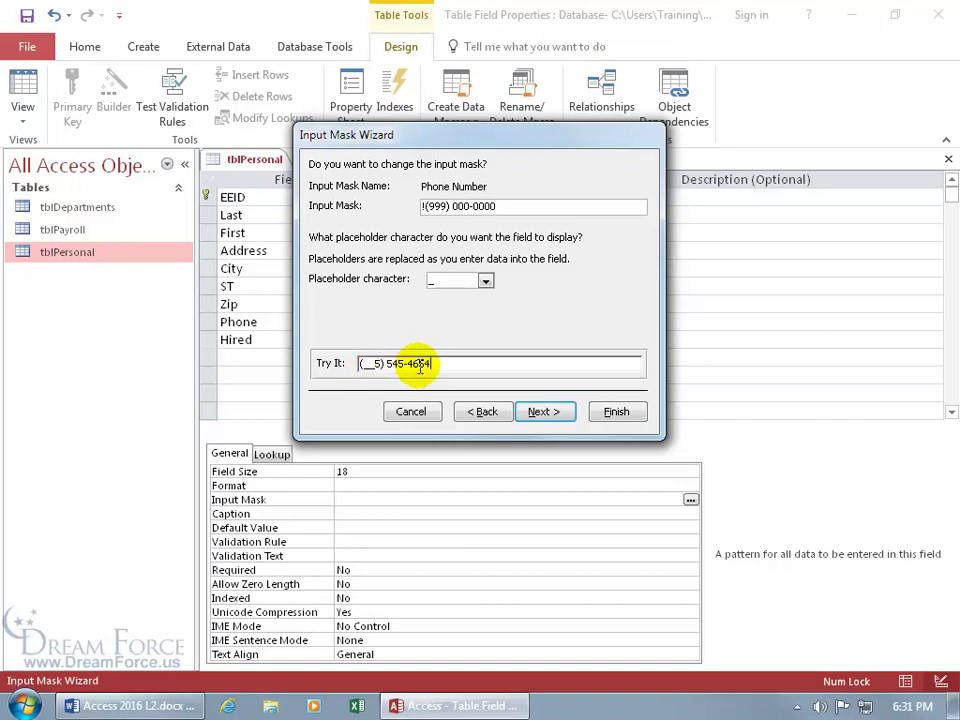
drag(414, 363, 349, 362)
key(BackSpace)
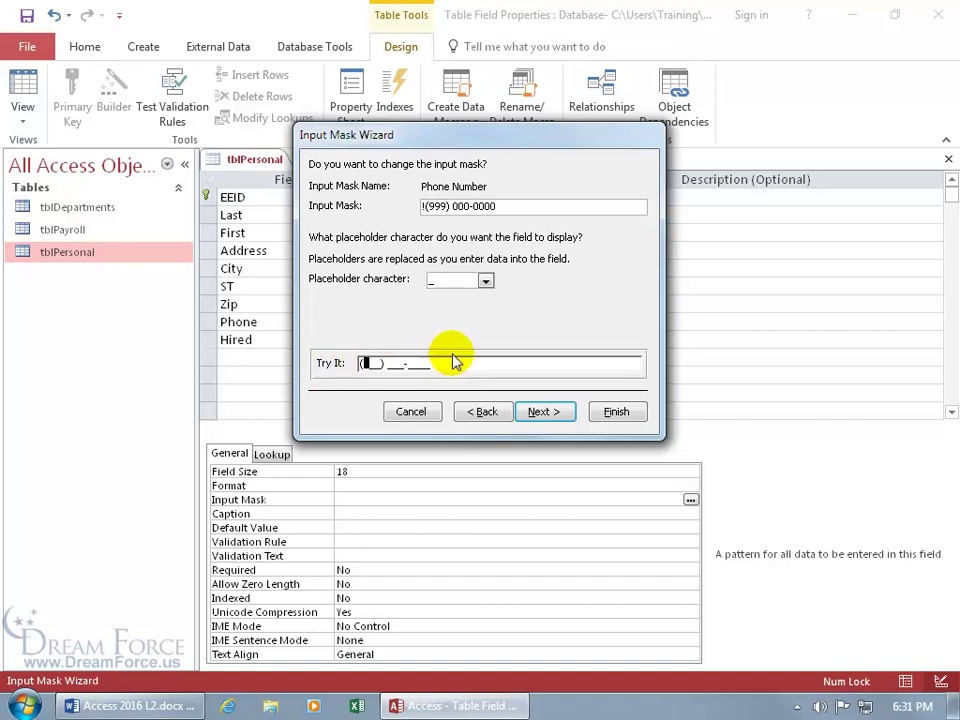
- Switch the placeholder character to # and retest the mask with a sample number
click(485, 281)
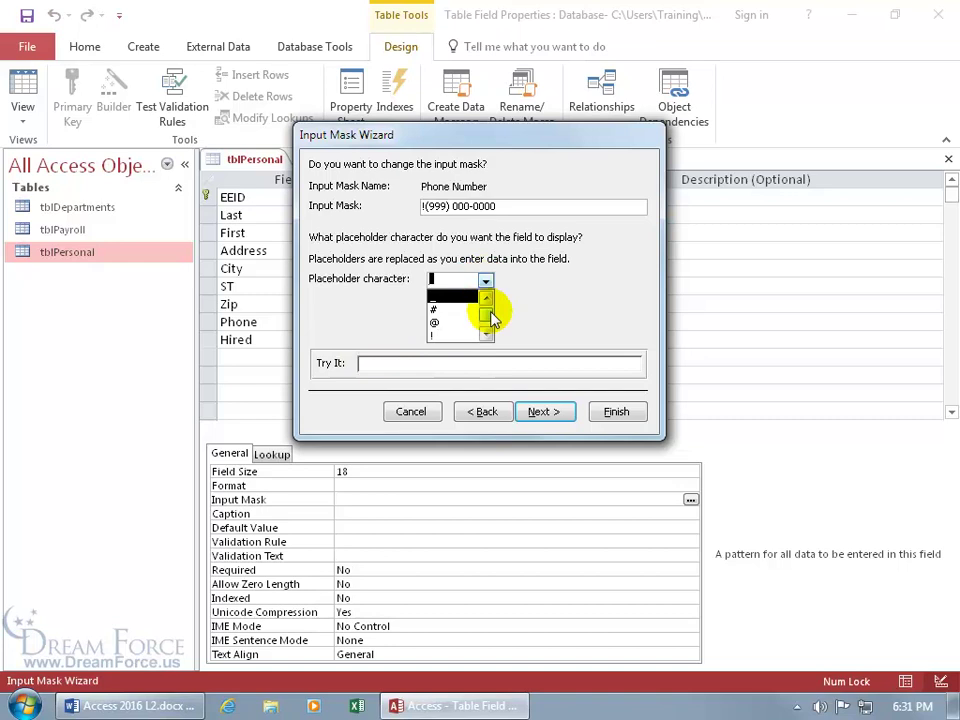
scroll(489, 313, down, 3)
scroll(490, 318, up, 2)
click(450, 310)
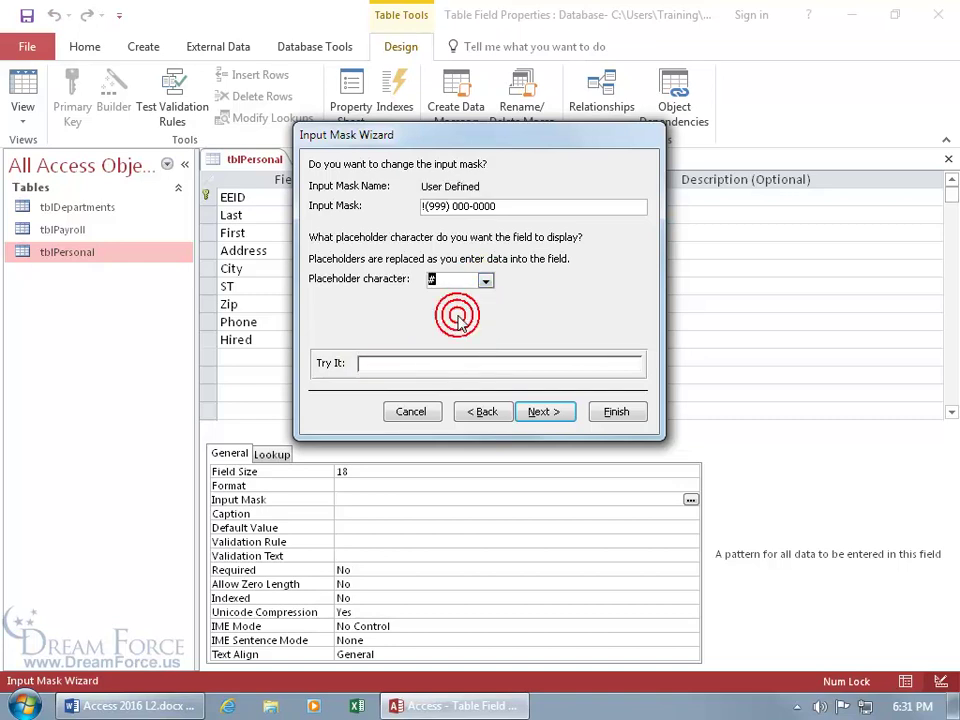
click(362, 366)
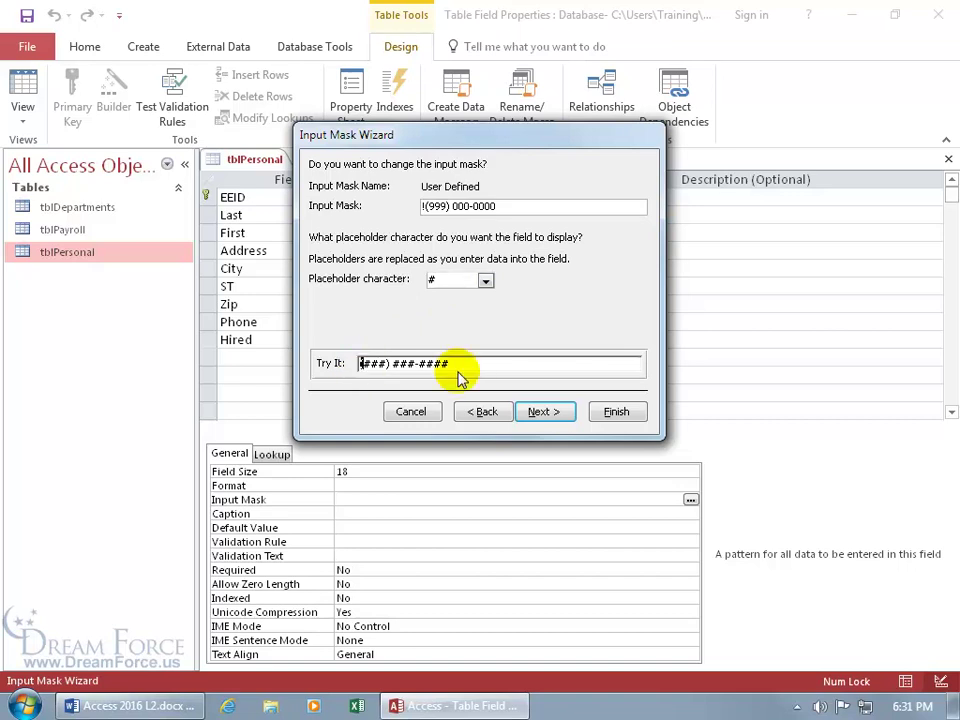
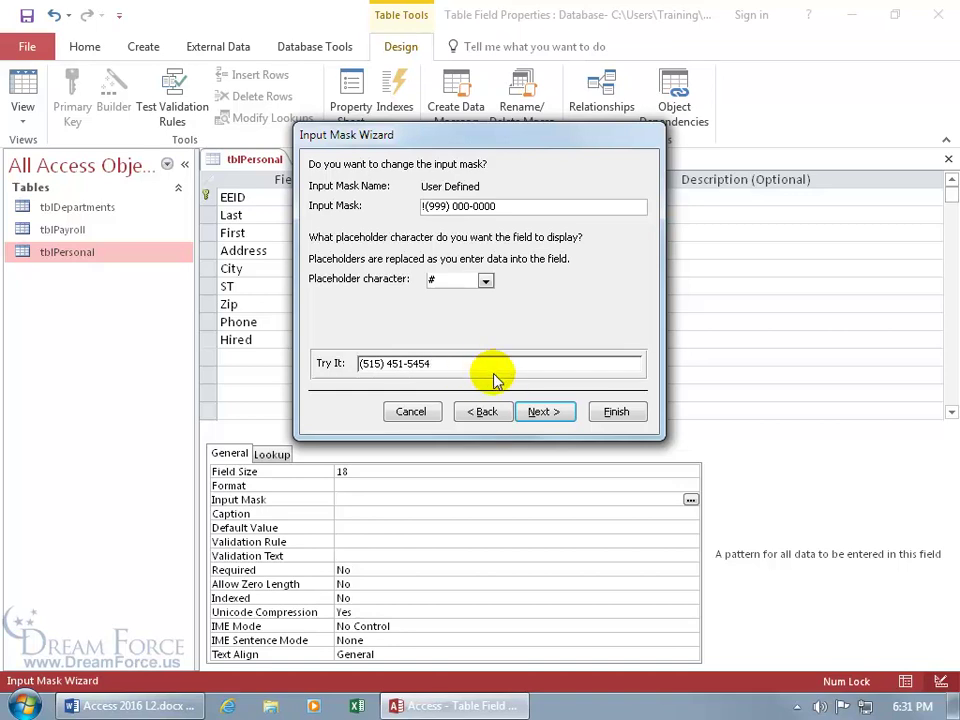
click(544, 411)
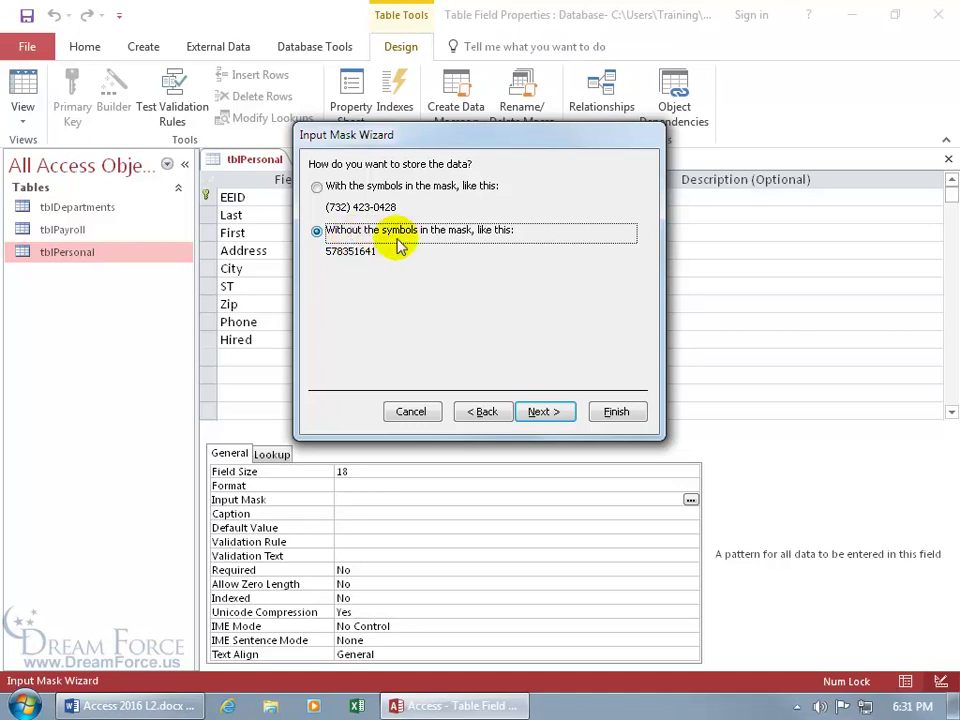
- Finish the wizard so Phone's mask reads !\(999") "000\-0000;;# and commit it
click(544, 411)
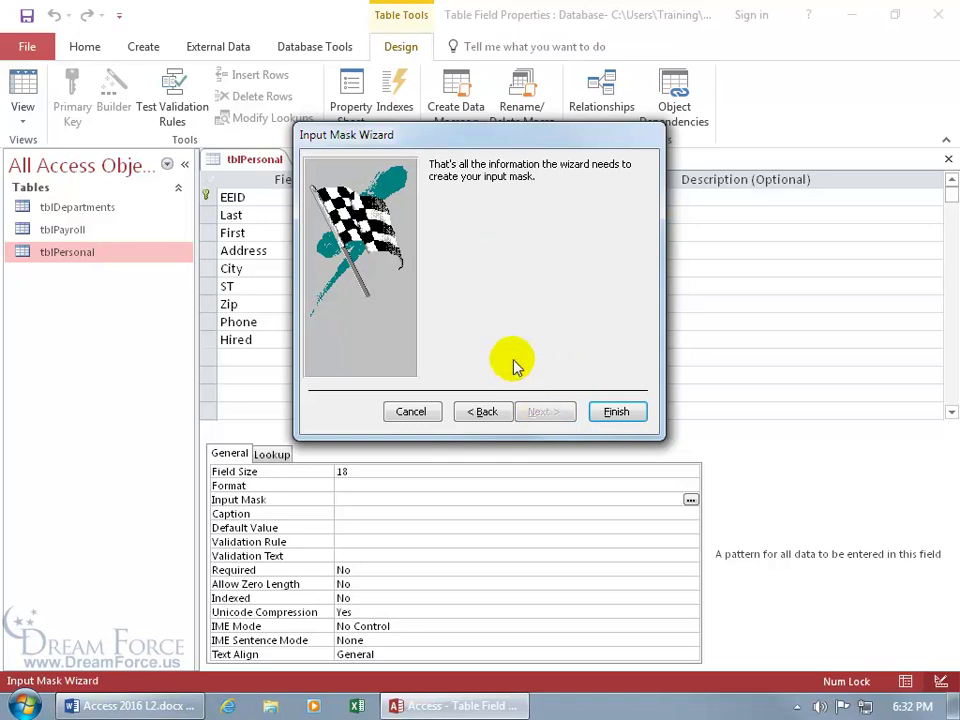
click(612, 414)
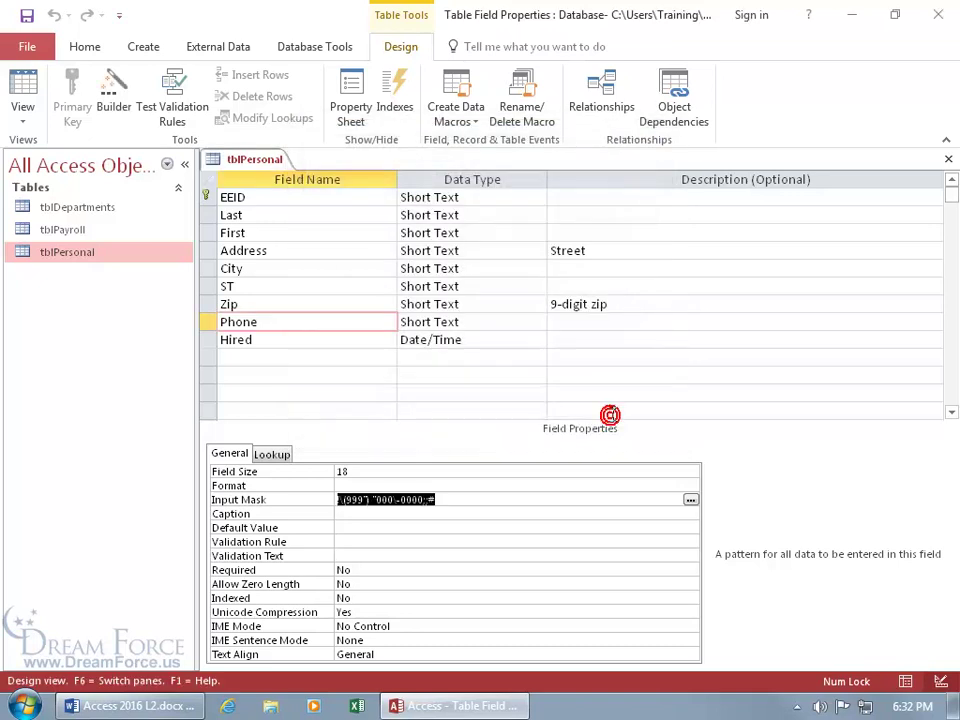
click(388, 515)
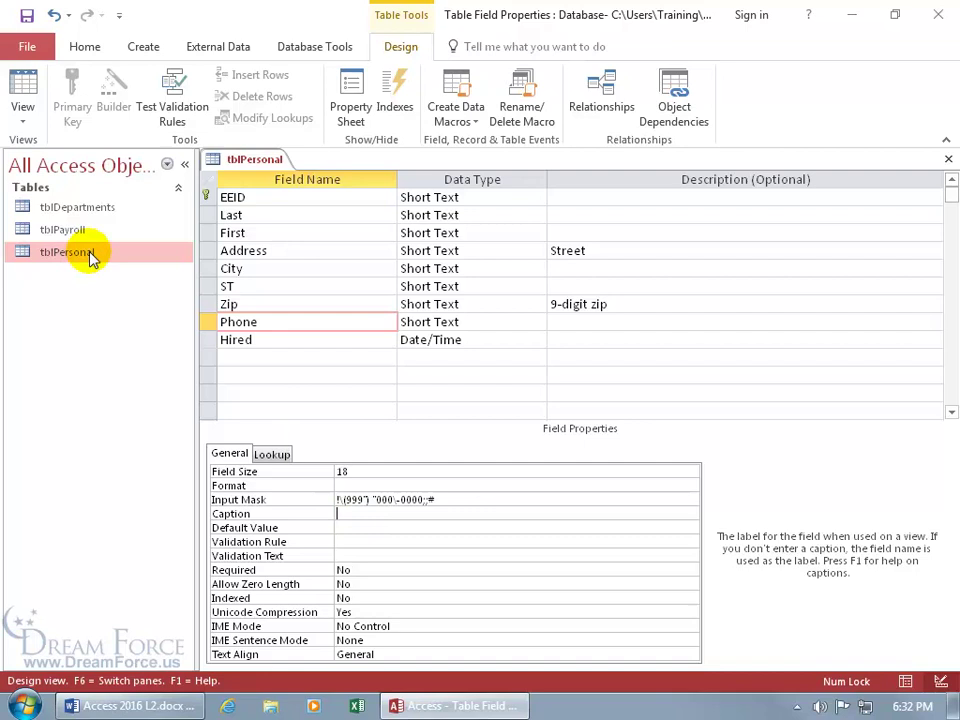
- Save the design changes, return to the datasheet, and start a new record
click(24, 88)
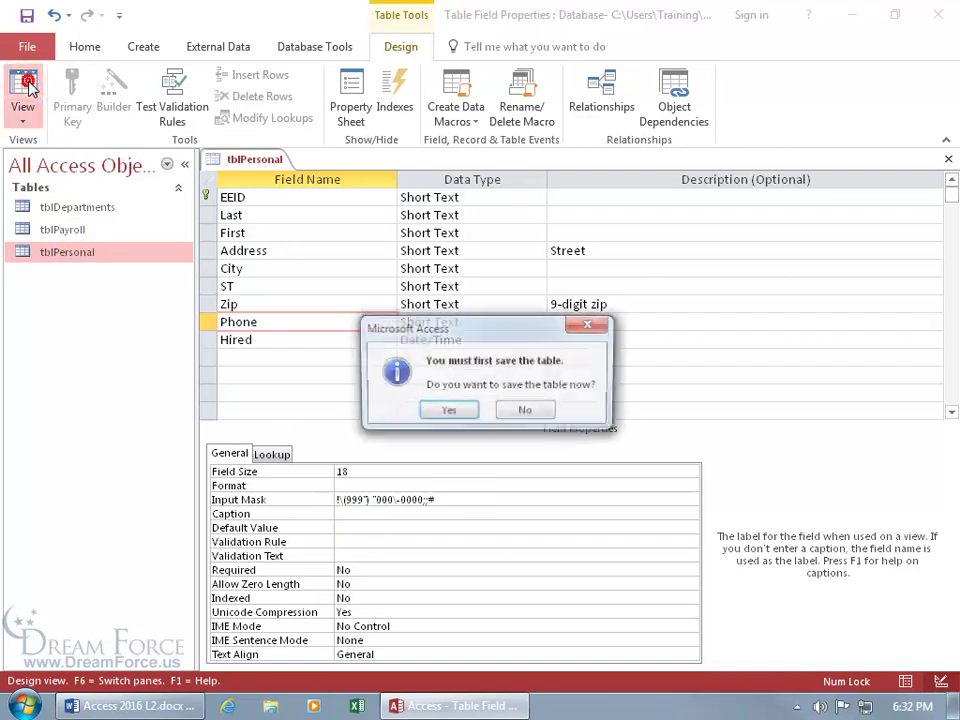
click(448, 412)
scroll(444, 423, down, 2)
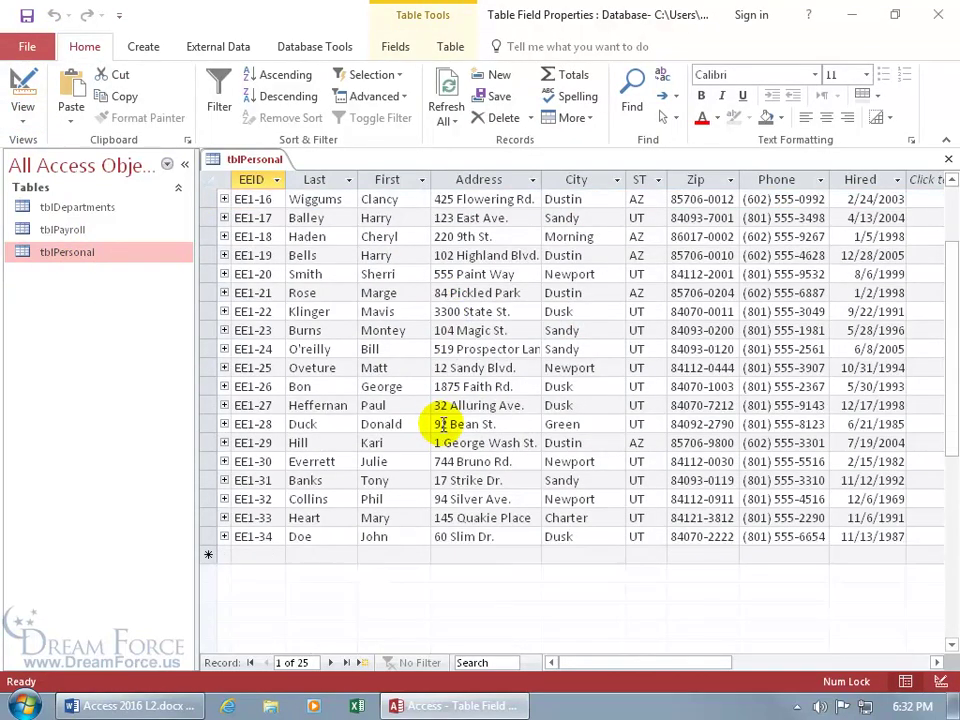
click(361, 663)
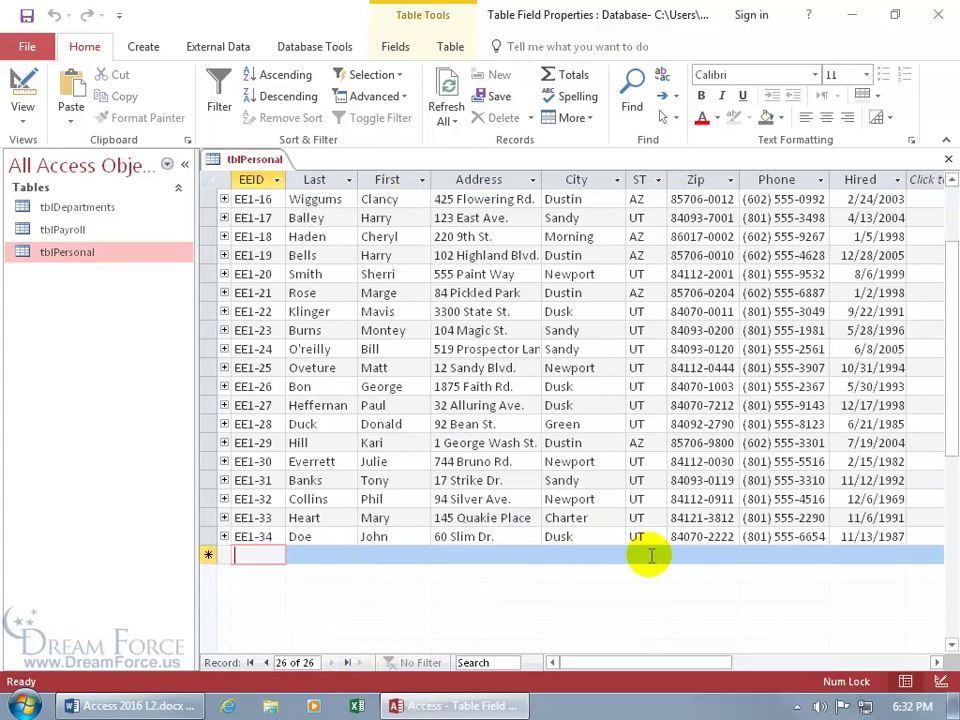
- Test the masked Phone field with a sample number, then discard the entry
click(745, 556)
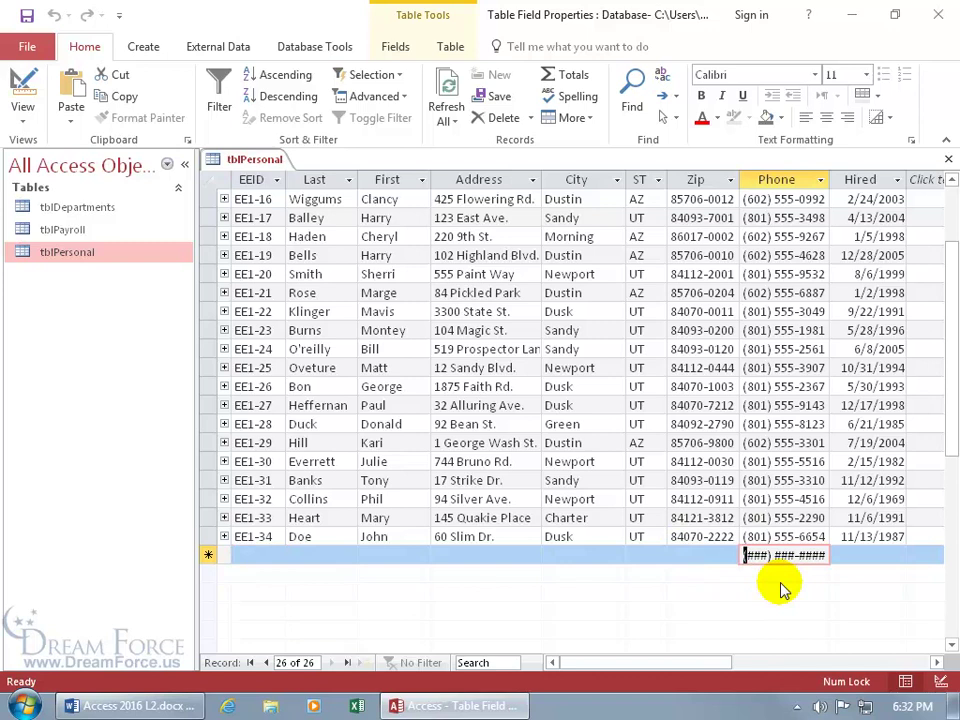
text(801) 555-1234)
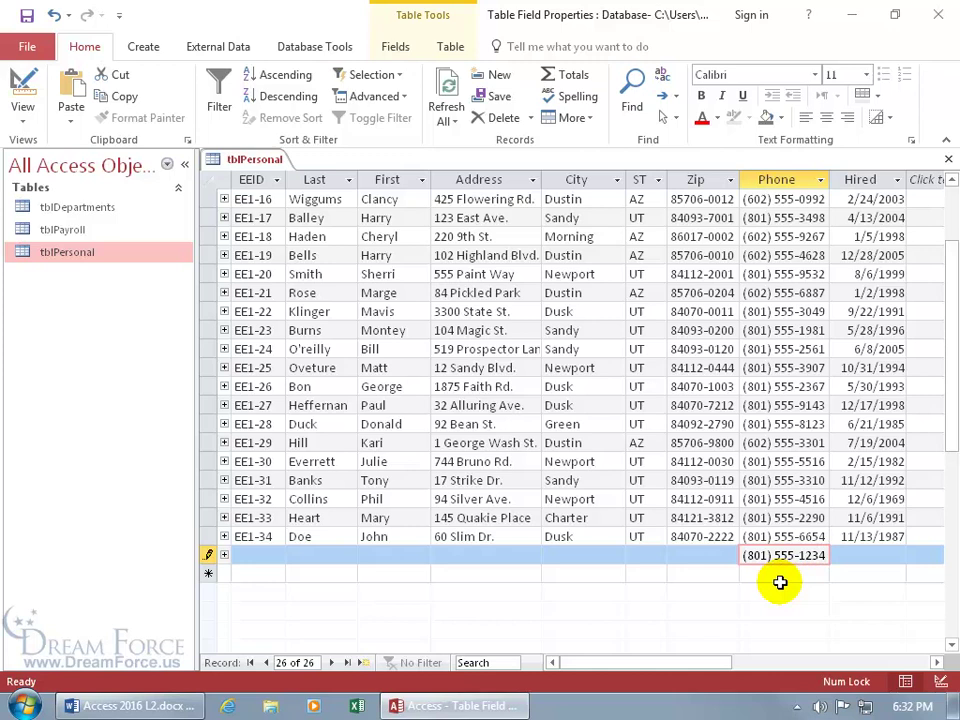
key(Escape)
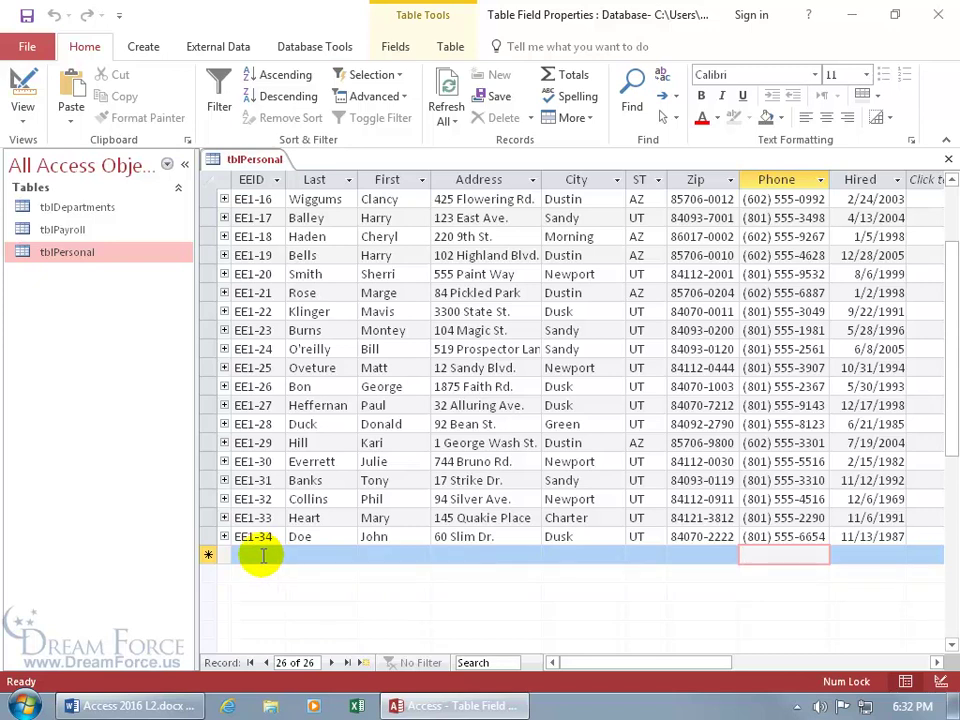
click(263, 557)
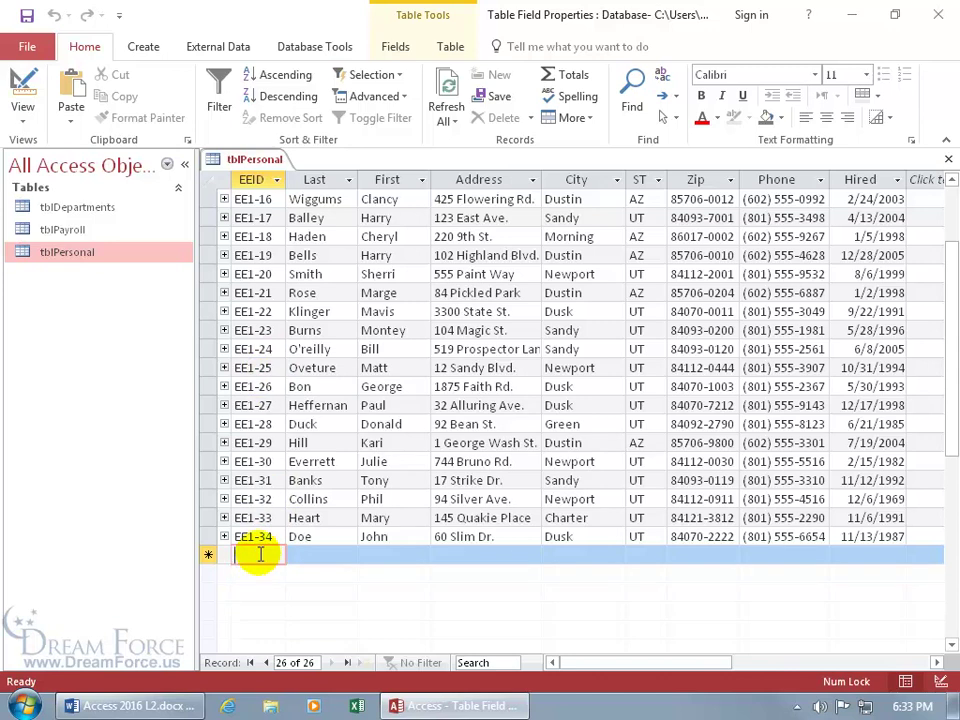
- Return to Design View, launch EEID's Input Mask Wizard, and open Edit List
click(23, 88)
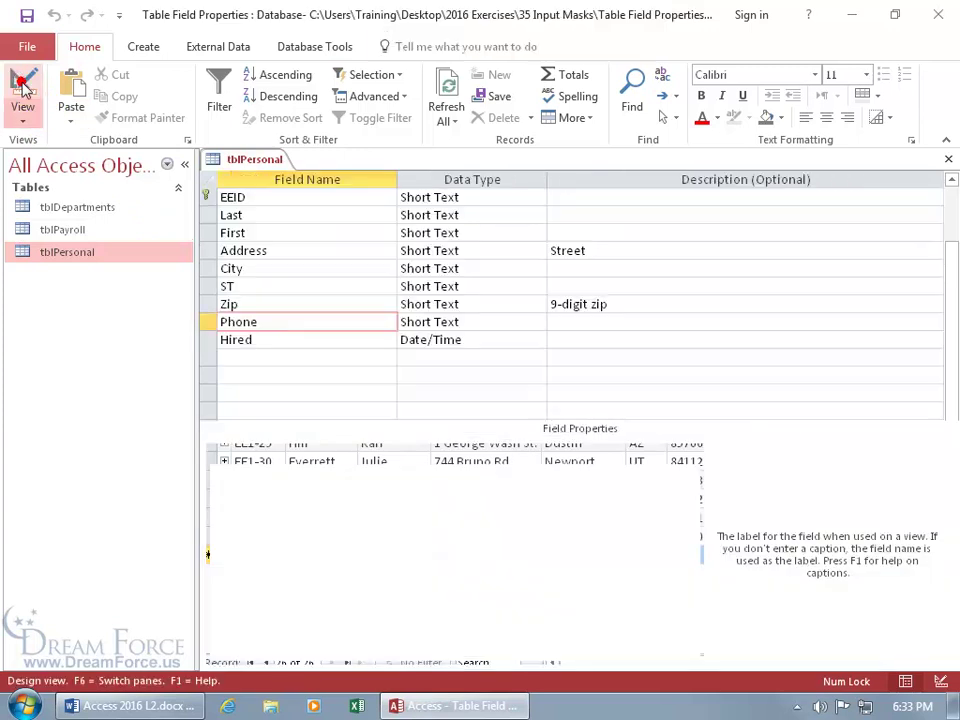
click(307, 197)
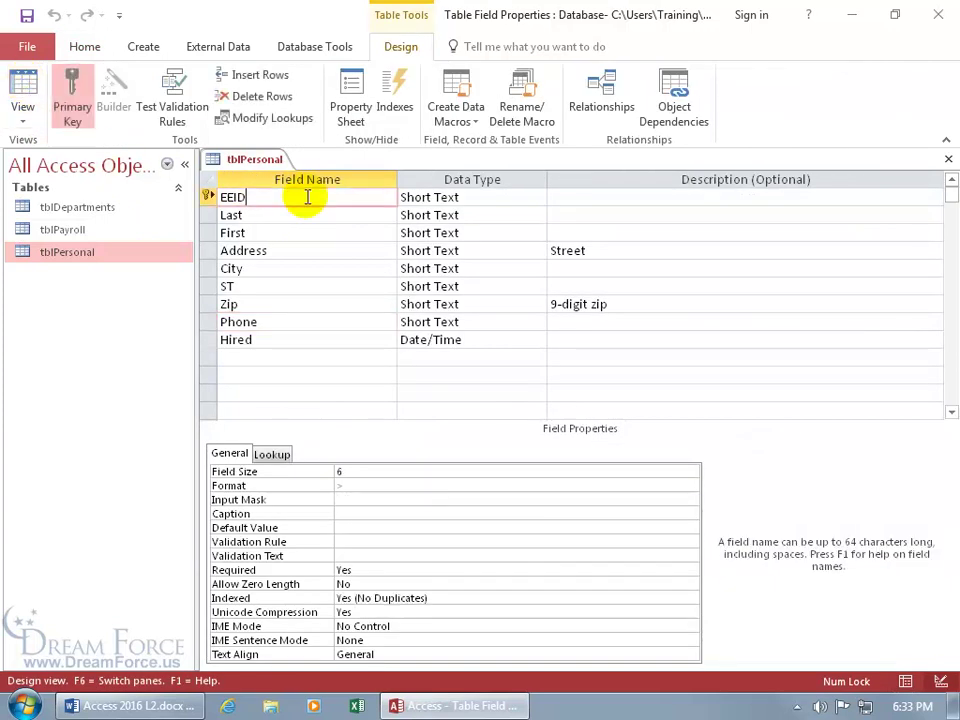
click(371, 499)
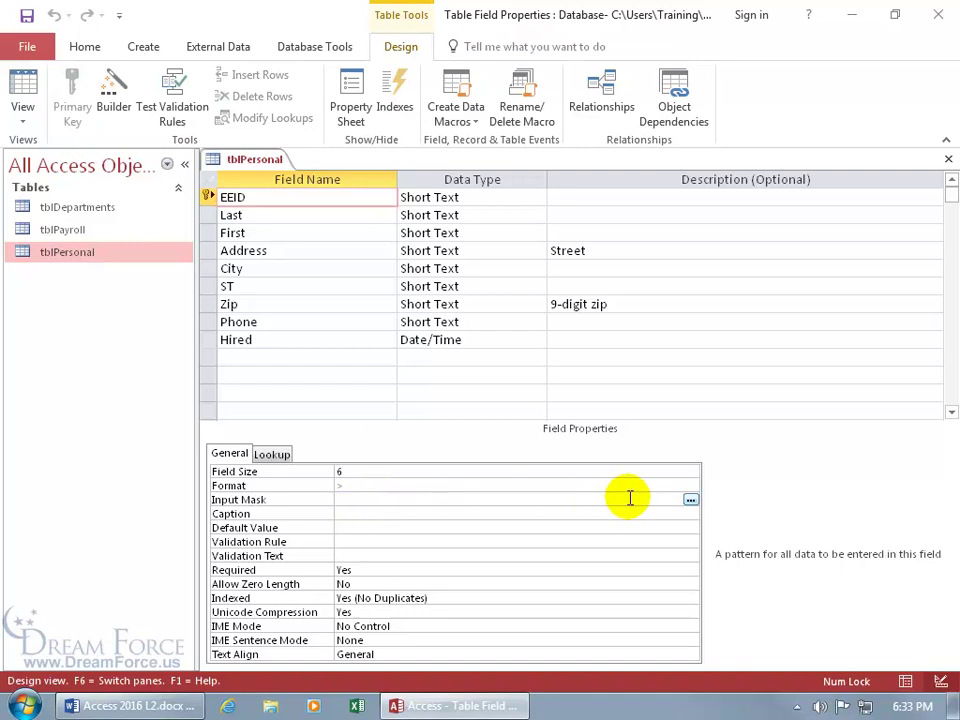
click(690, 500)
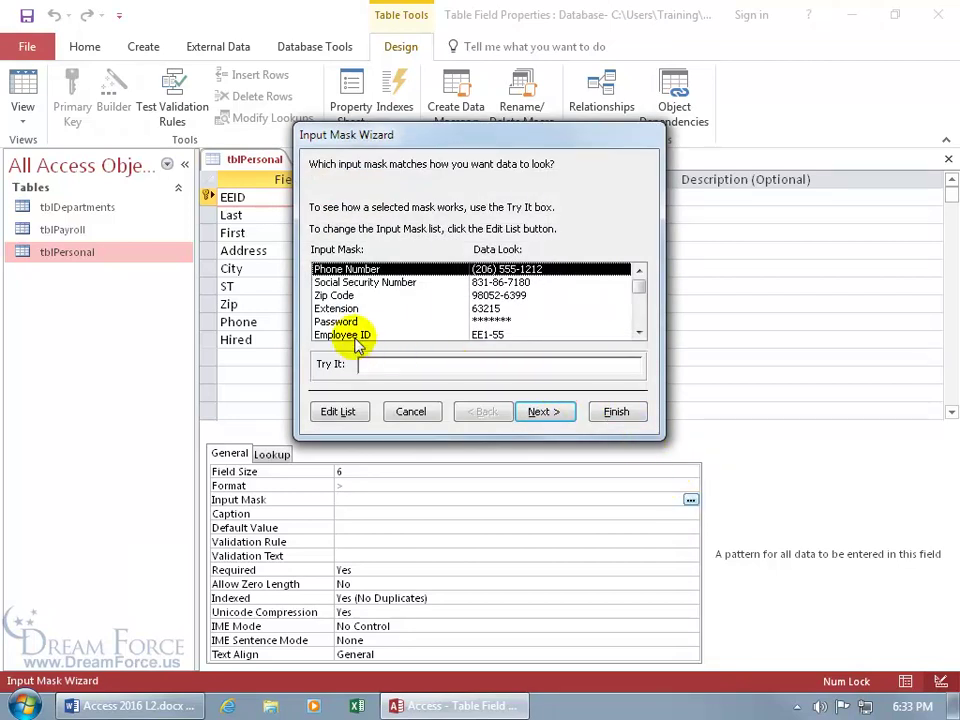
click(350, 413)
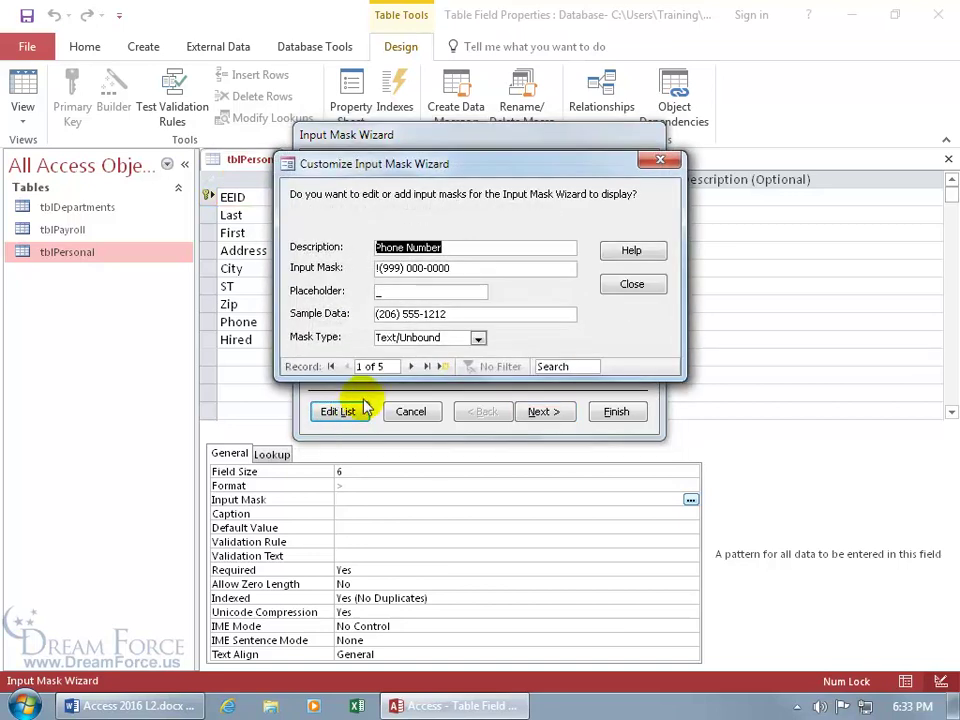
- Browse the saved masks and start a new entry described as 'EmployeeID 2'
click(410, 367)
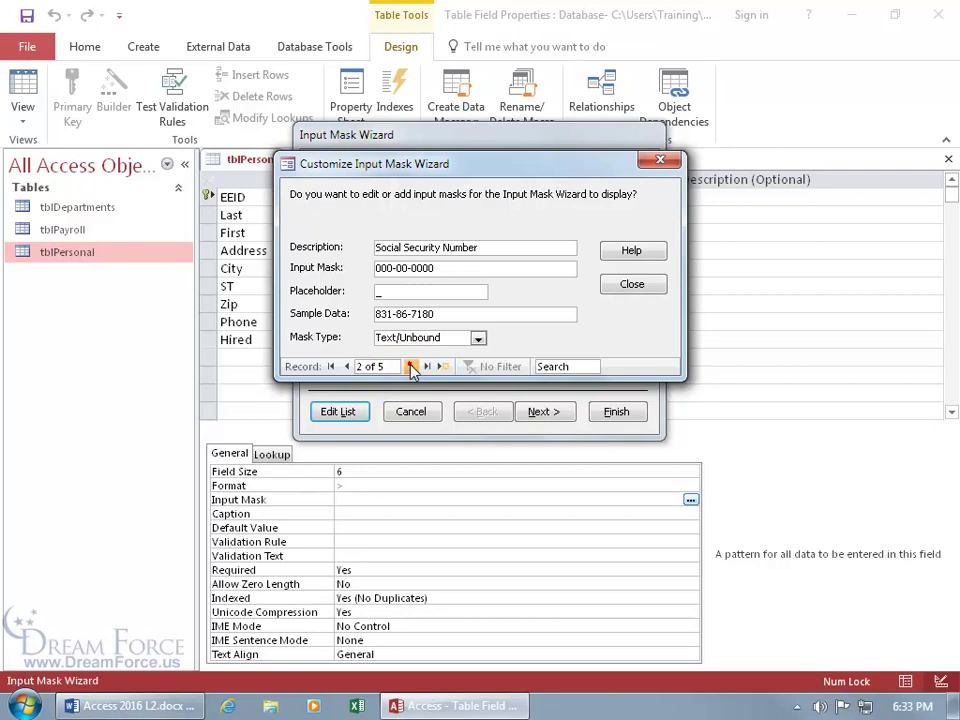
click(411, 367)
click(410, 367)
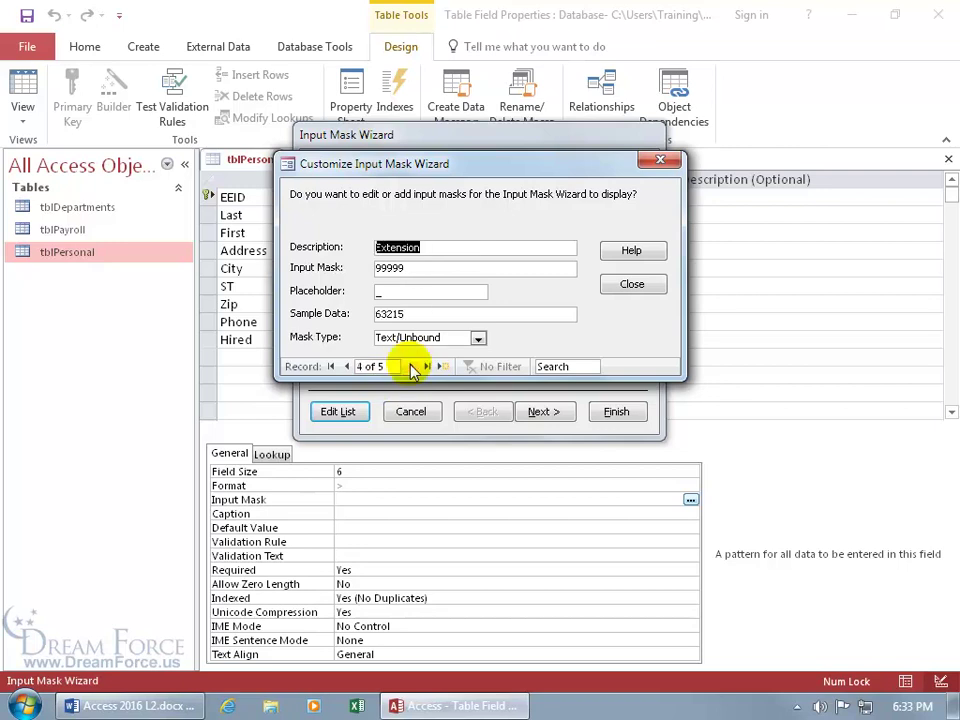
click(410, 367)
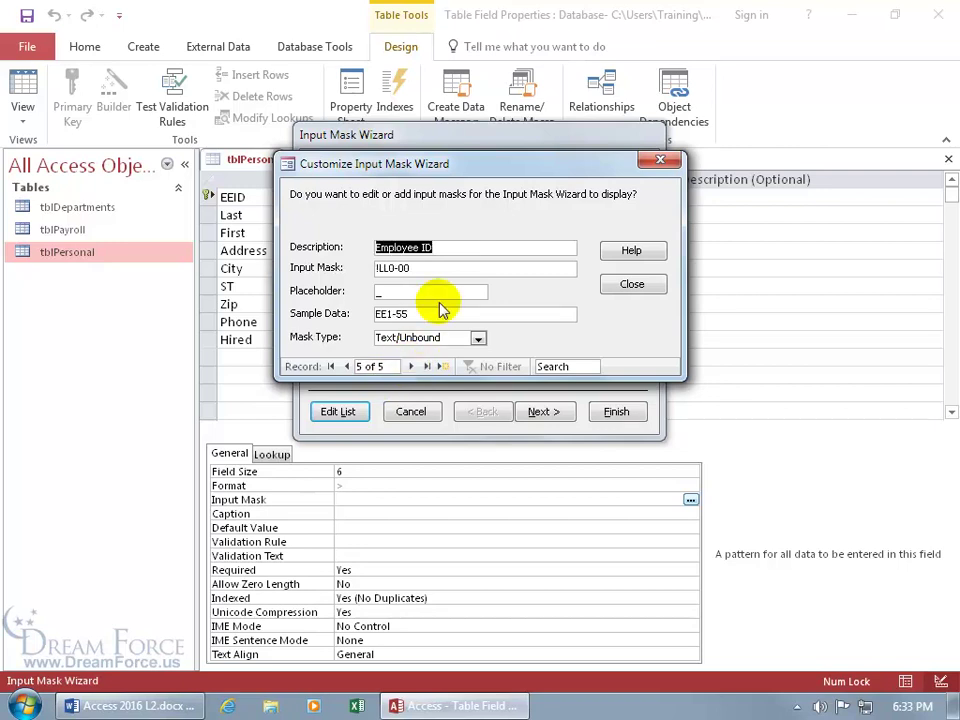
click(441, 367)
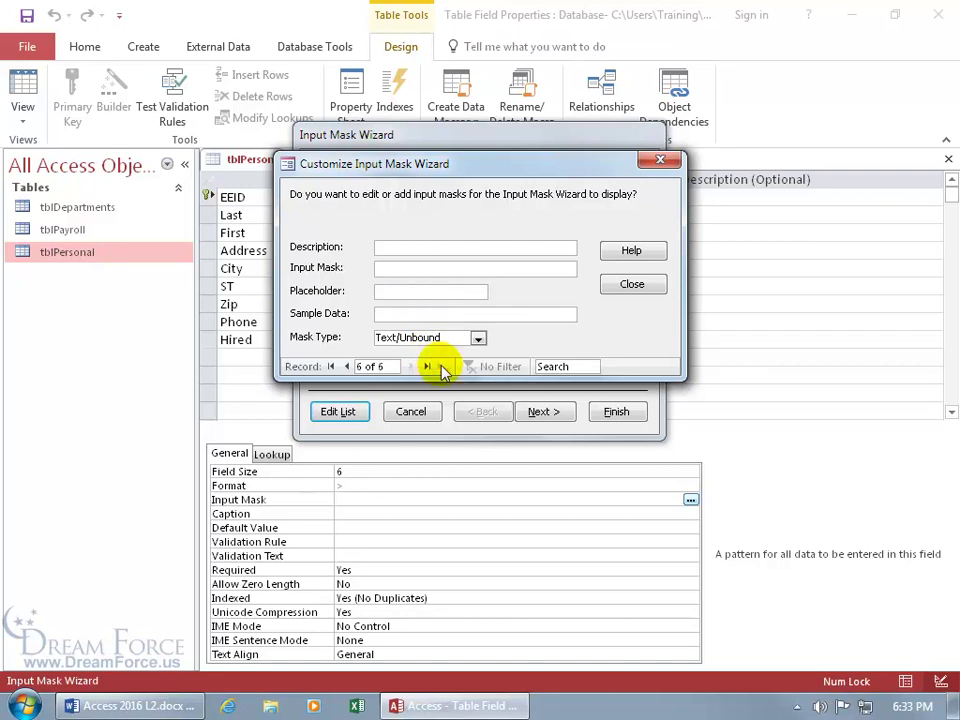
text(EmployeeID 2)
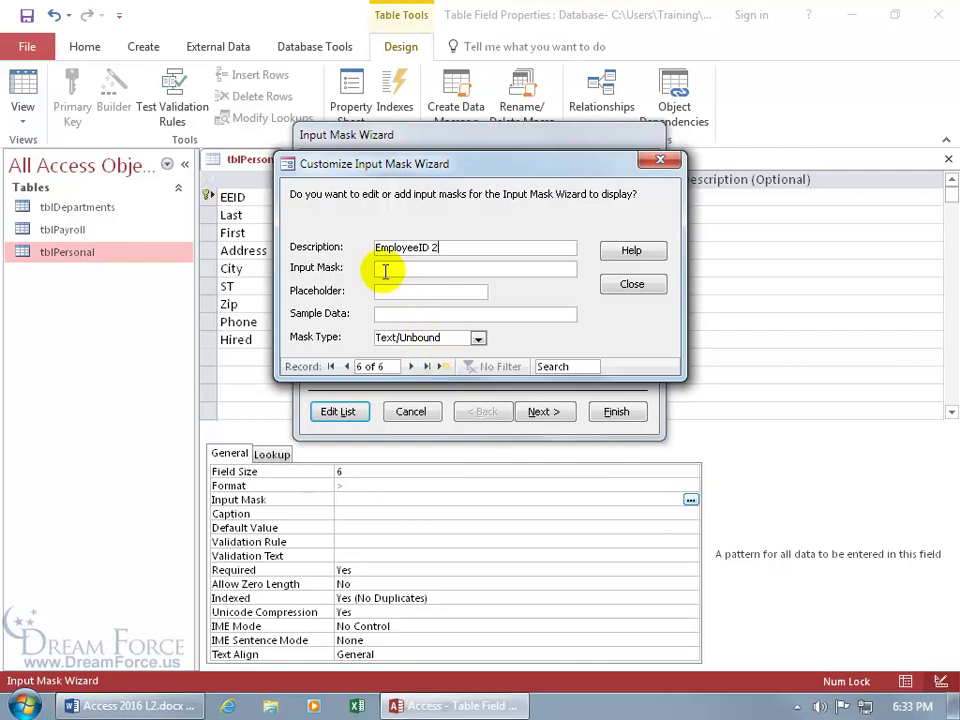
- Give it input mask !LL0-00, placeholder _ and sample data EE1-55
click(381, 268)
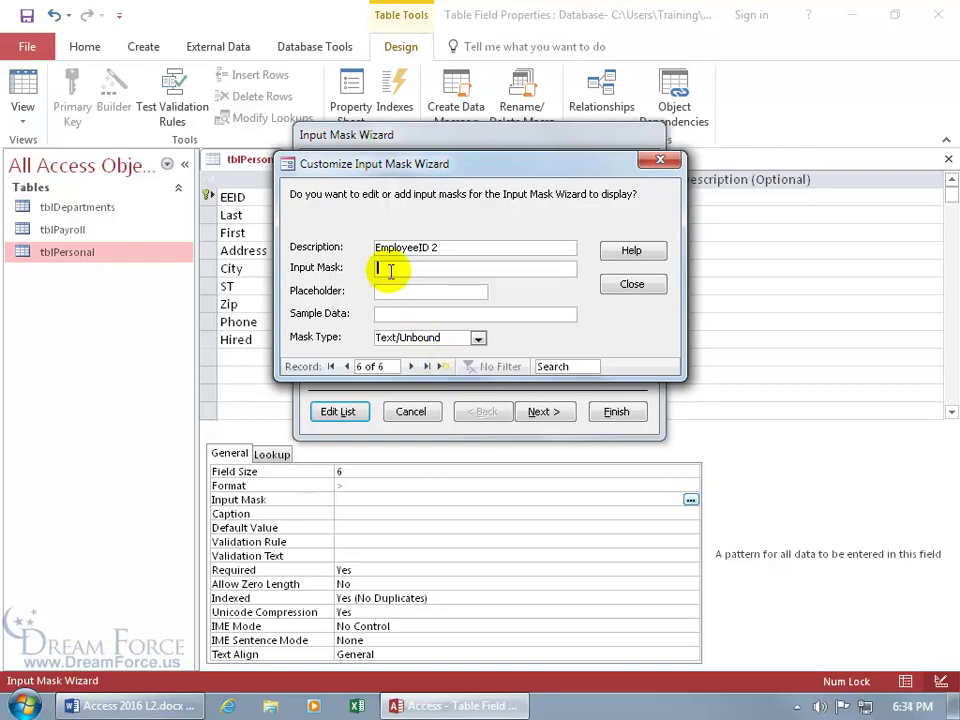
text(!)
text(LL)
text(0)
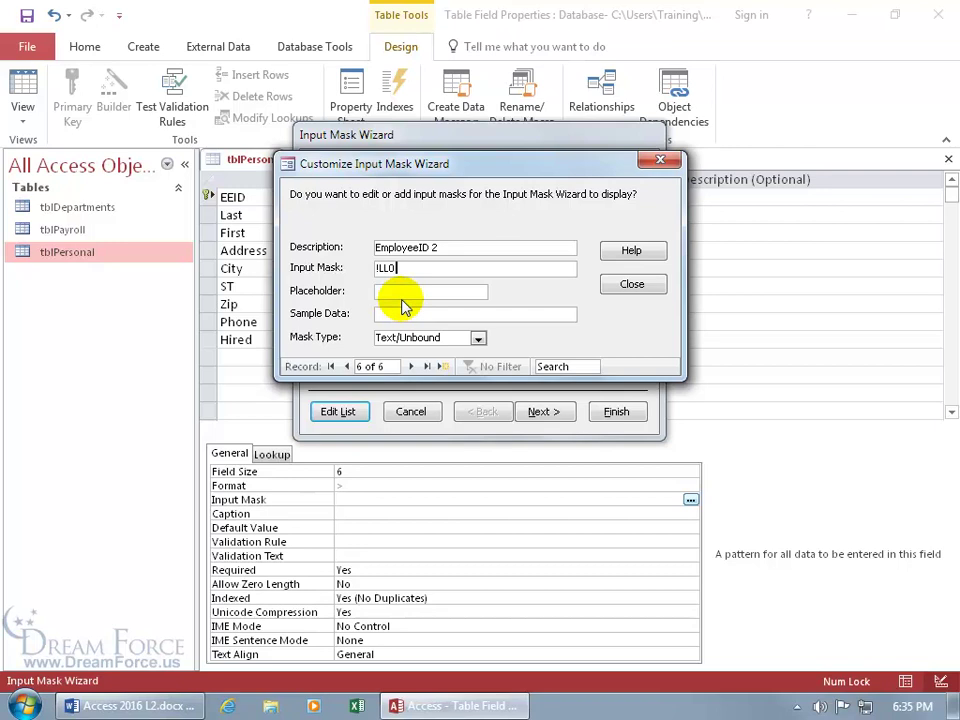
text(-00)
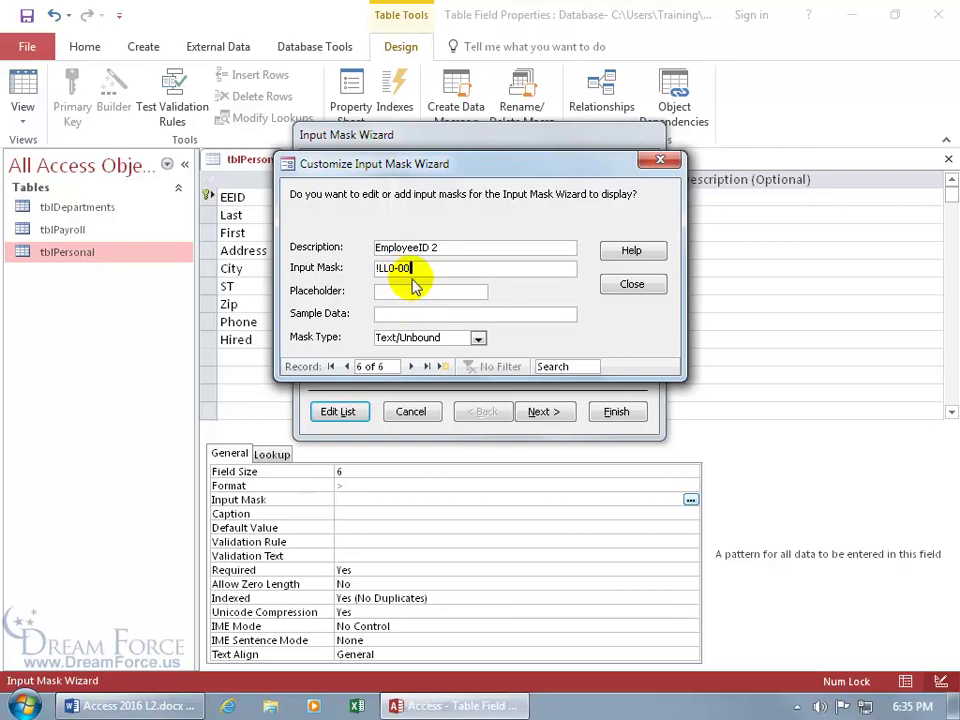
click(428, 292)
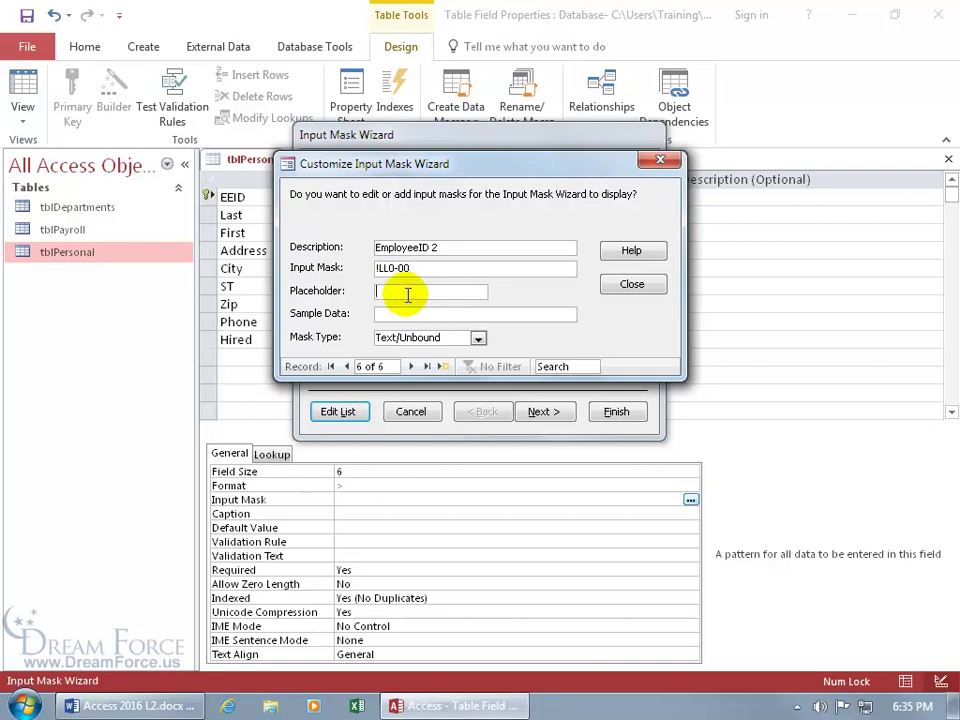
text(_)
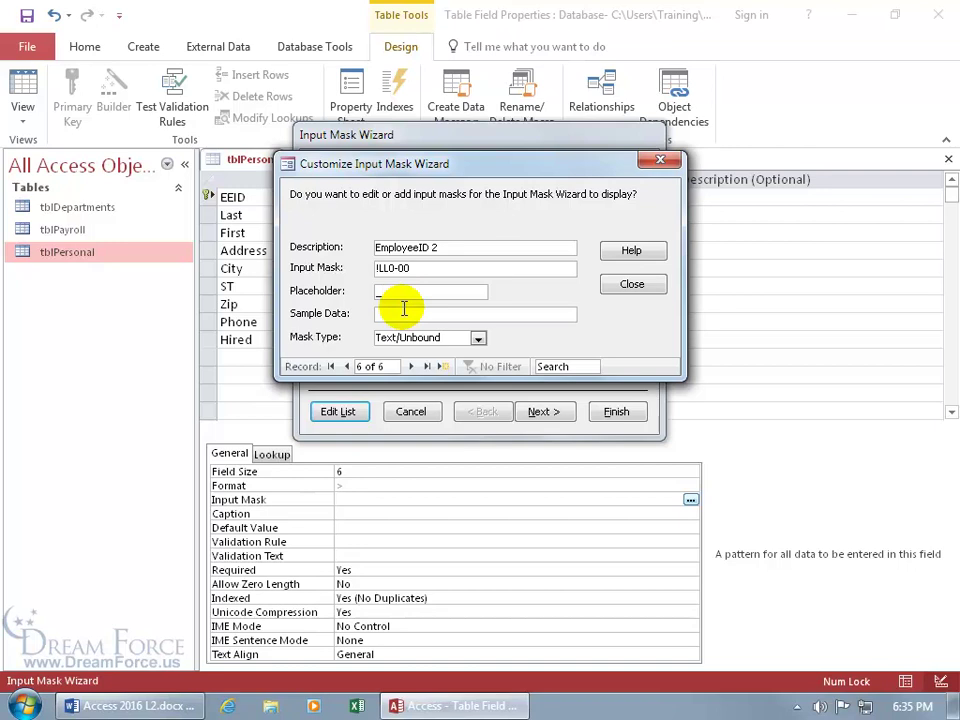
click(379, 314)
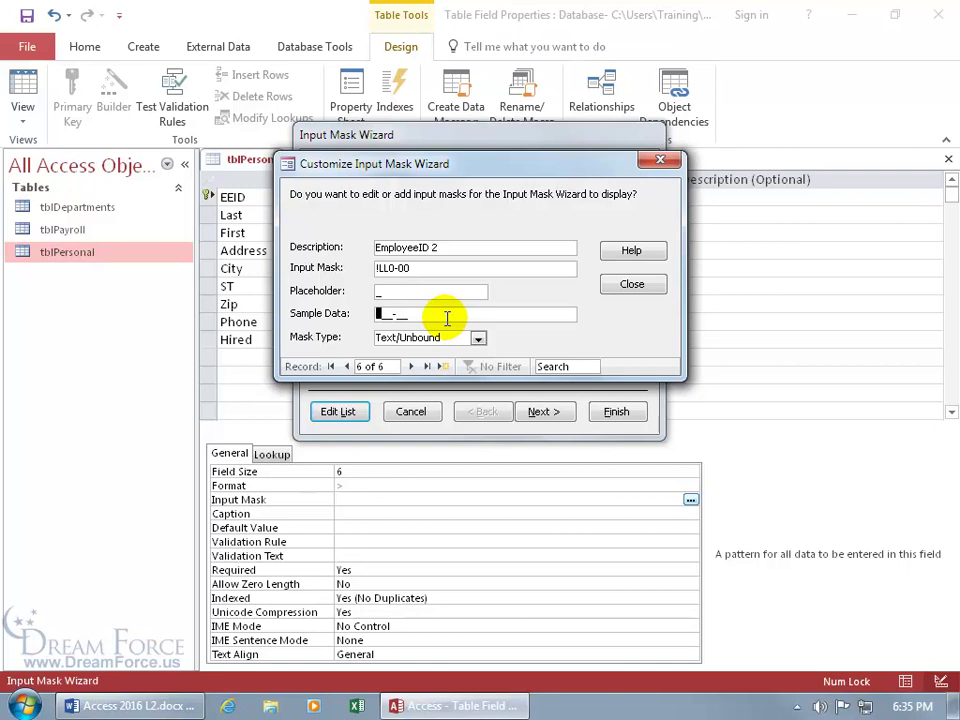
text(EE1-55)
- Reopen the mask list to confirm EmployeeID 2 was saved, then close it
click(630, 281)
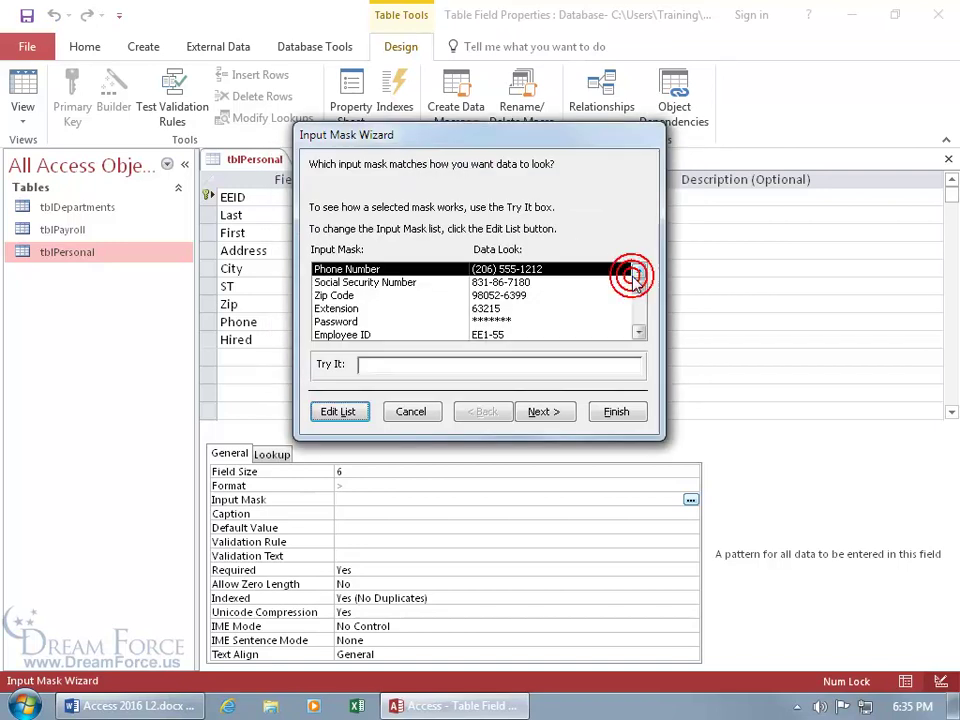
click(341, 412)
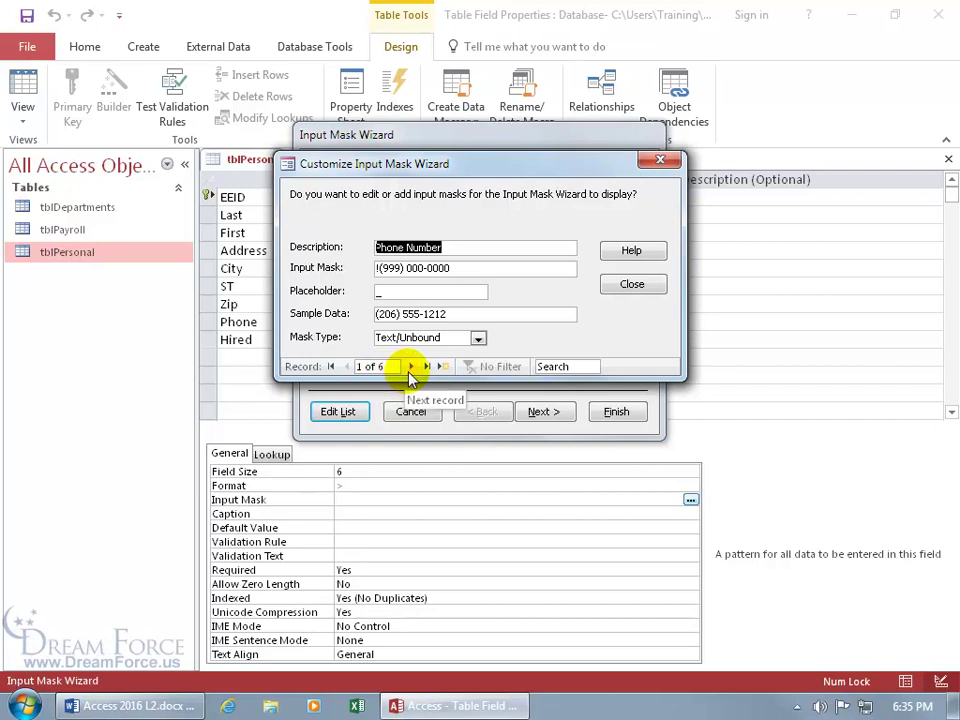
click(411, 367)
click(411, 367)
click(411, 367)
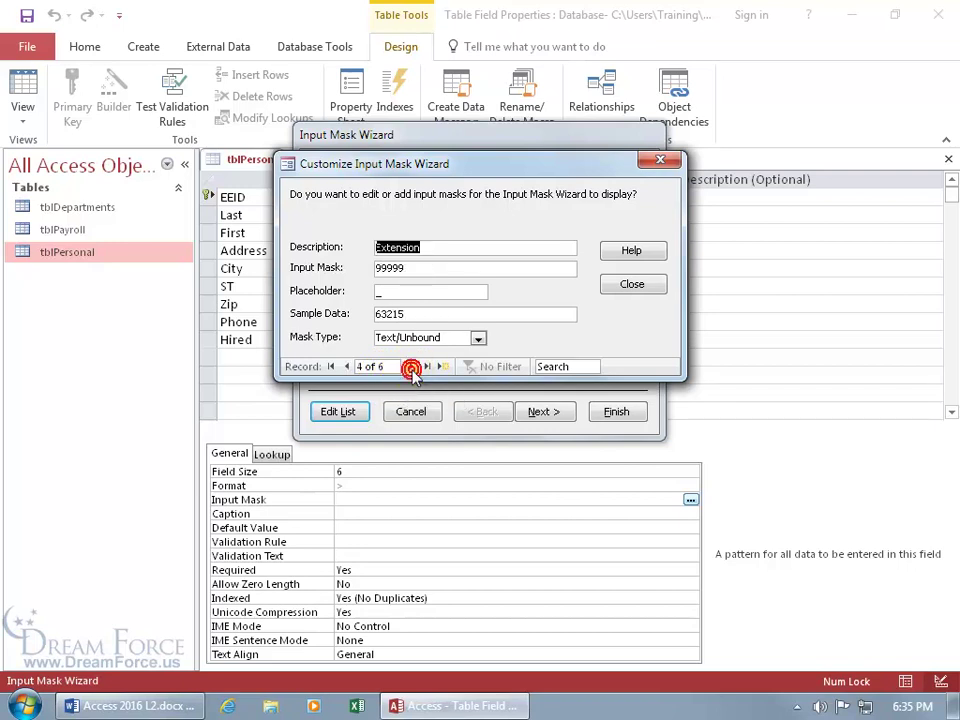
click(411, 367)
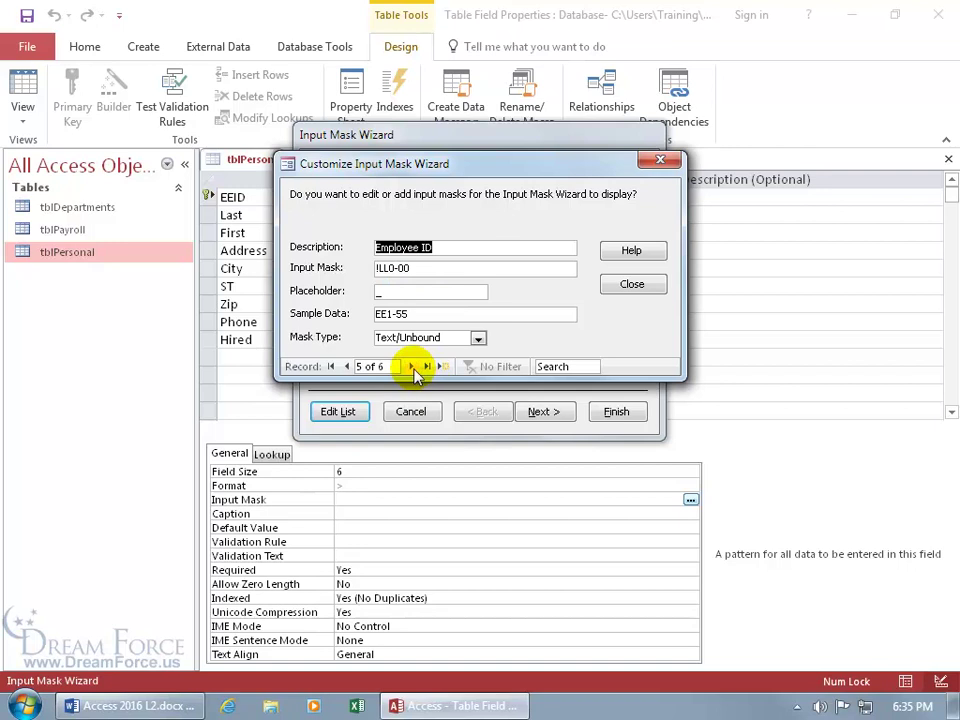
click(411, 367)
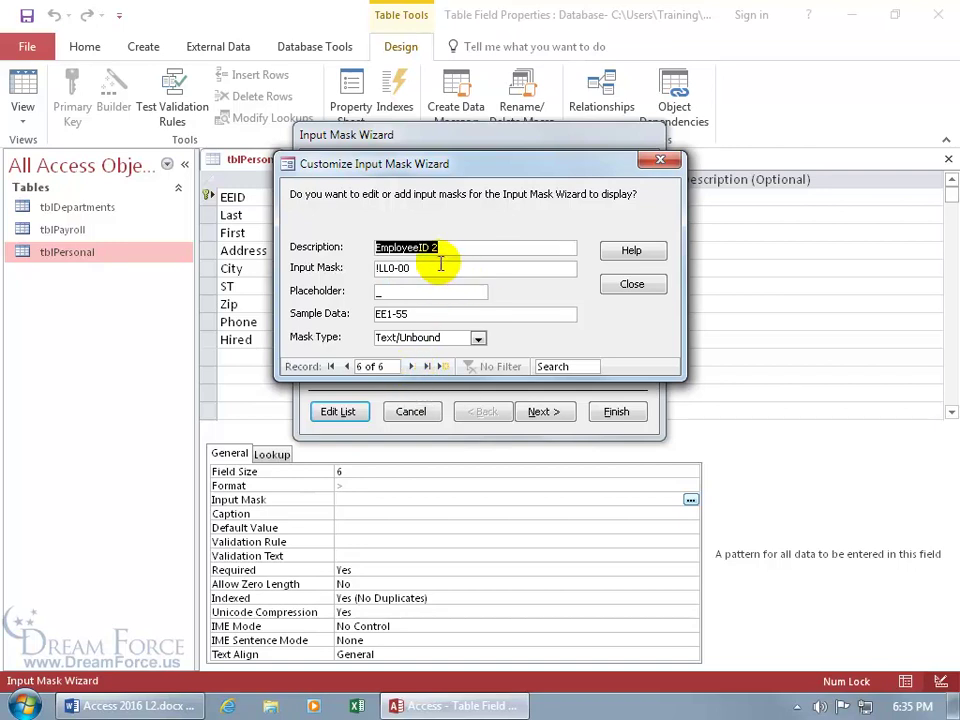
click(632, 285)
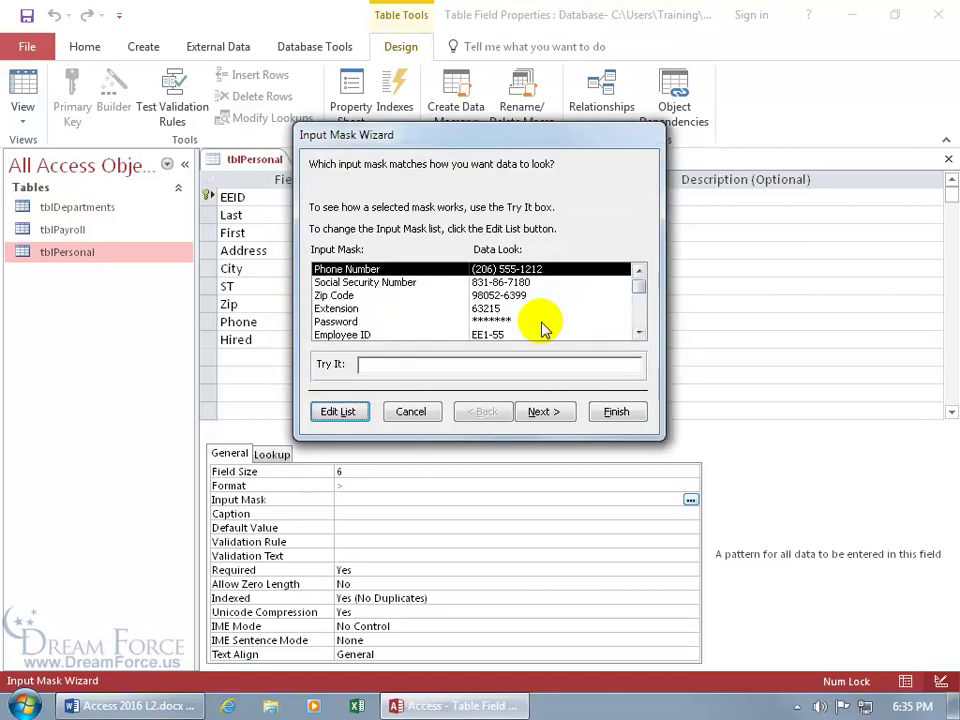
- Select the EmployeeID 2 mask and test it with EE155
click(639, 336)
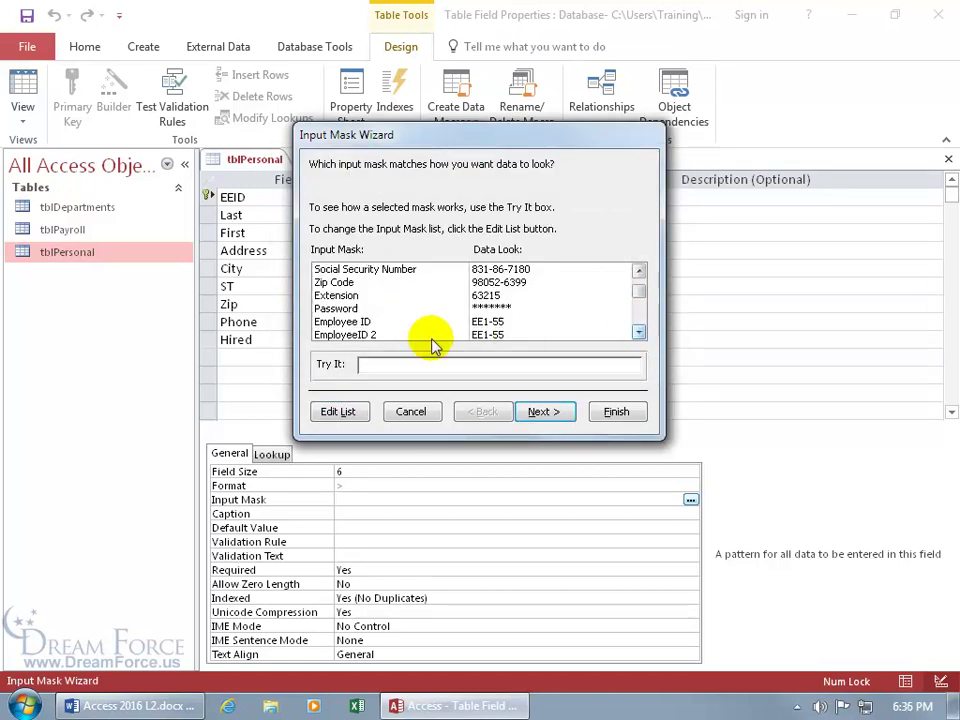
click(362, 322)
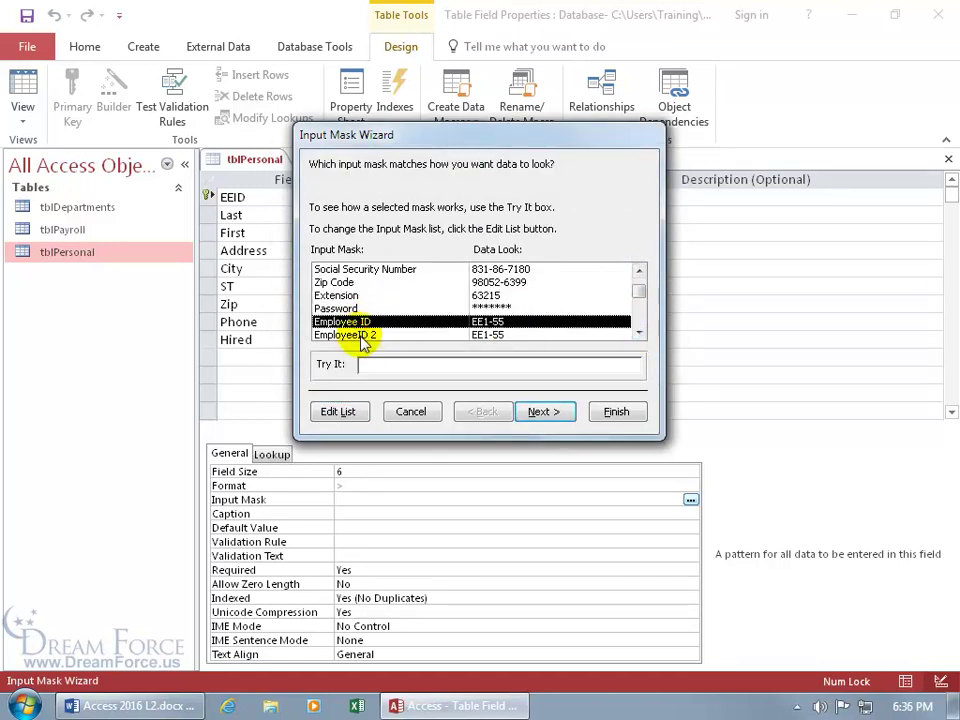
click(364, 336)
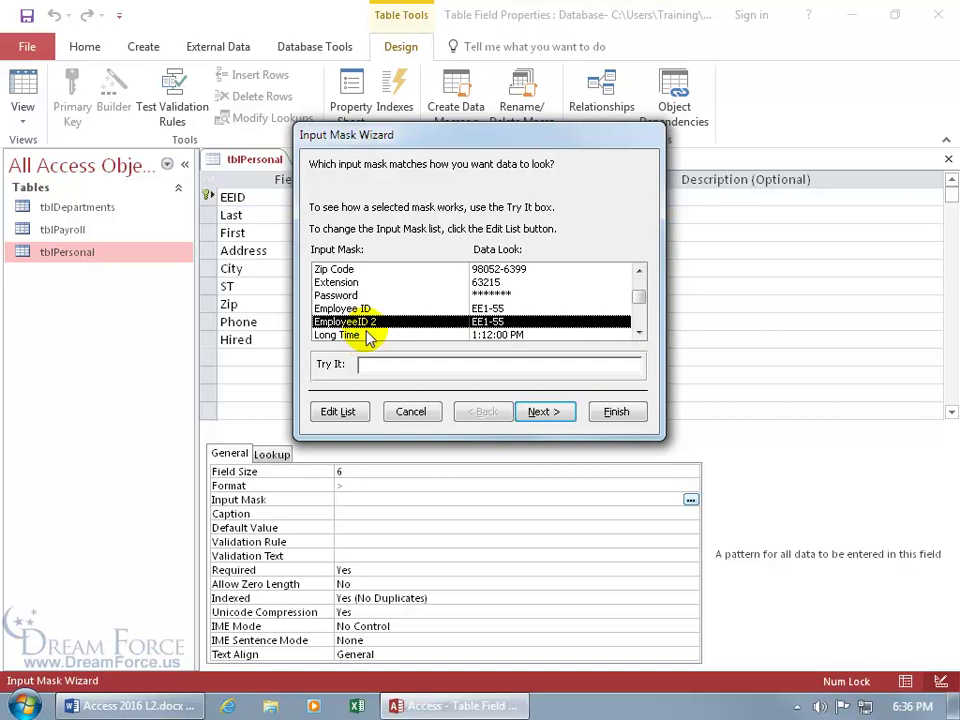
click(364, 364)
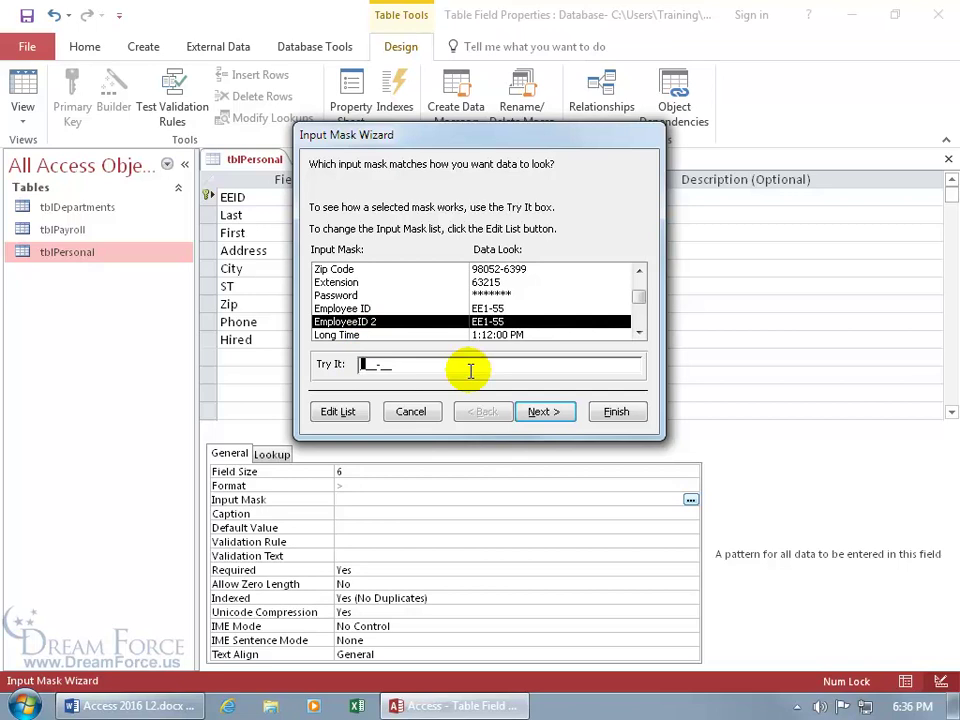
text(EE)
text(155)
click(563, 416)
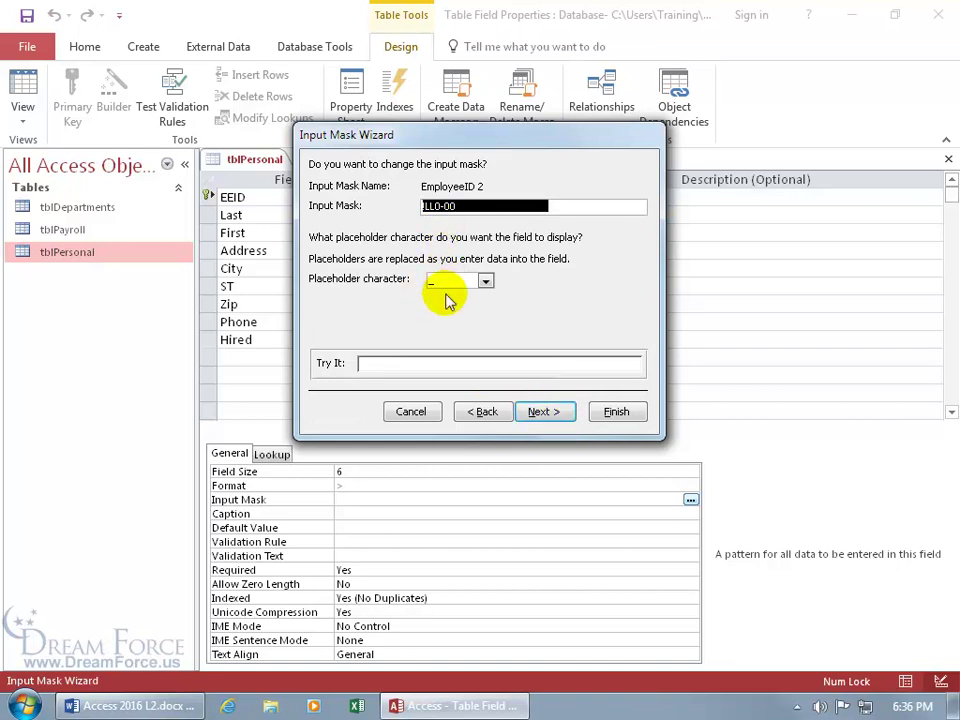
- Keep the _ placeholder, store data without symbols, and finish the EEID mask
click(487, 281)
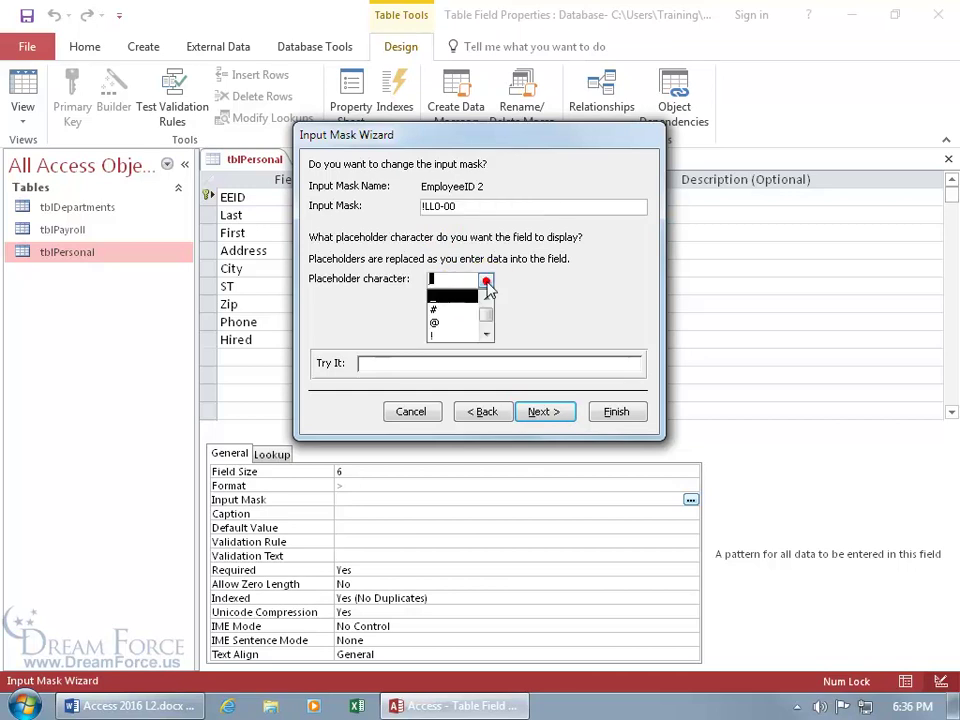
click(518, 285)
click(387, 363)
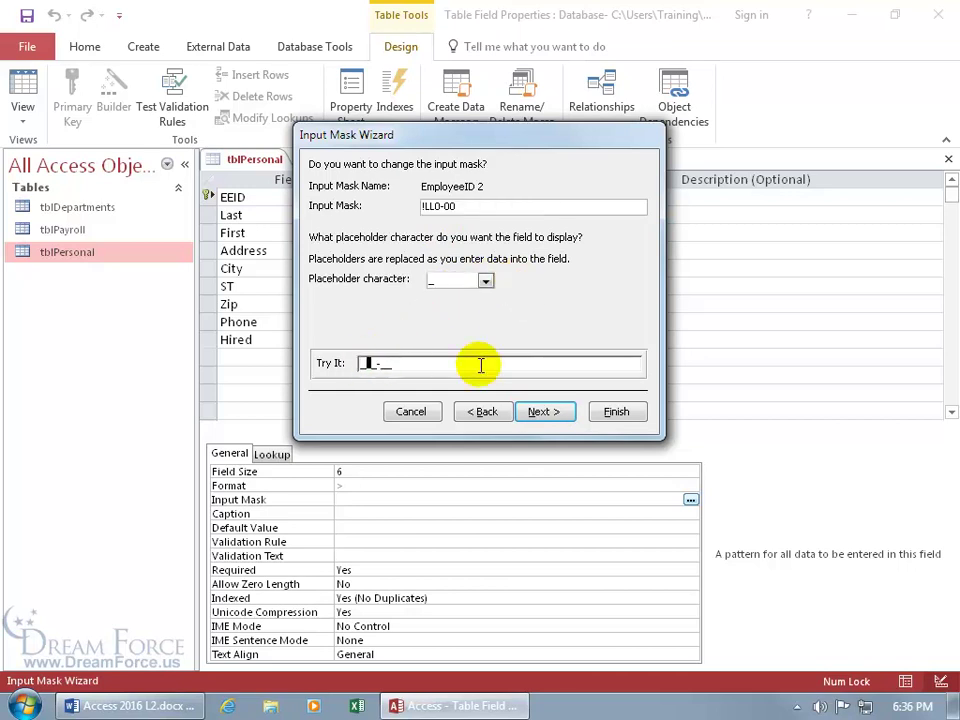
click(537, 412)
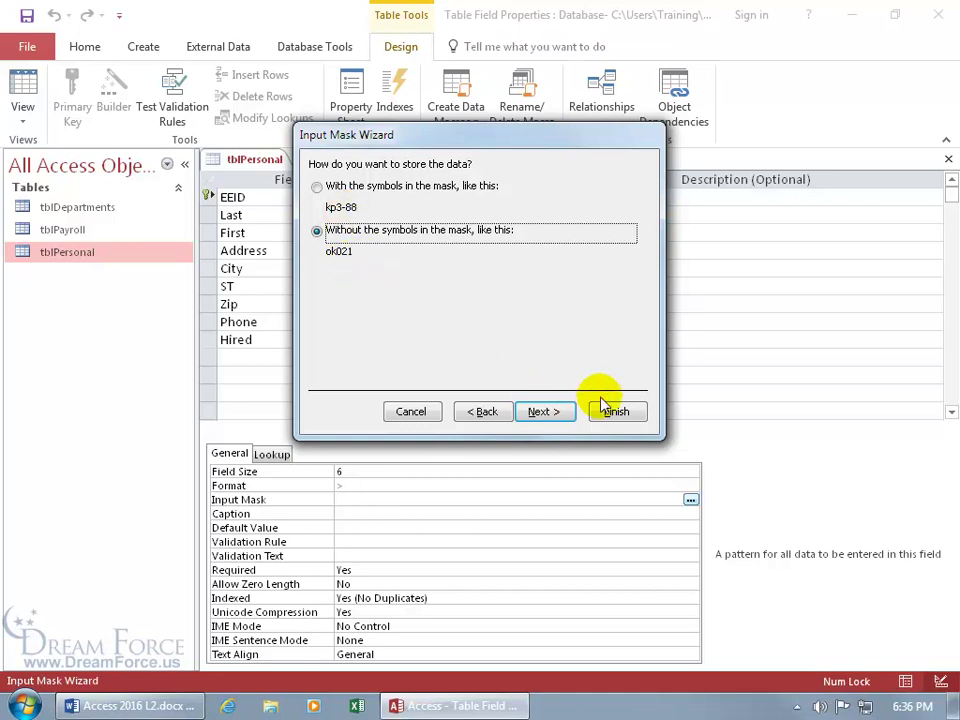
click(614, 412)
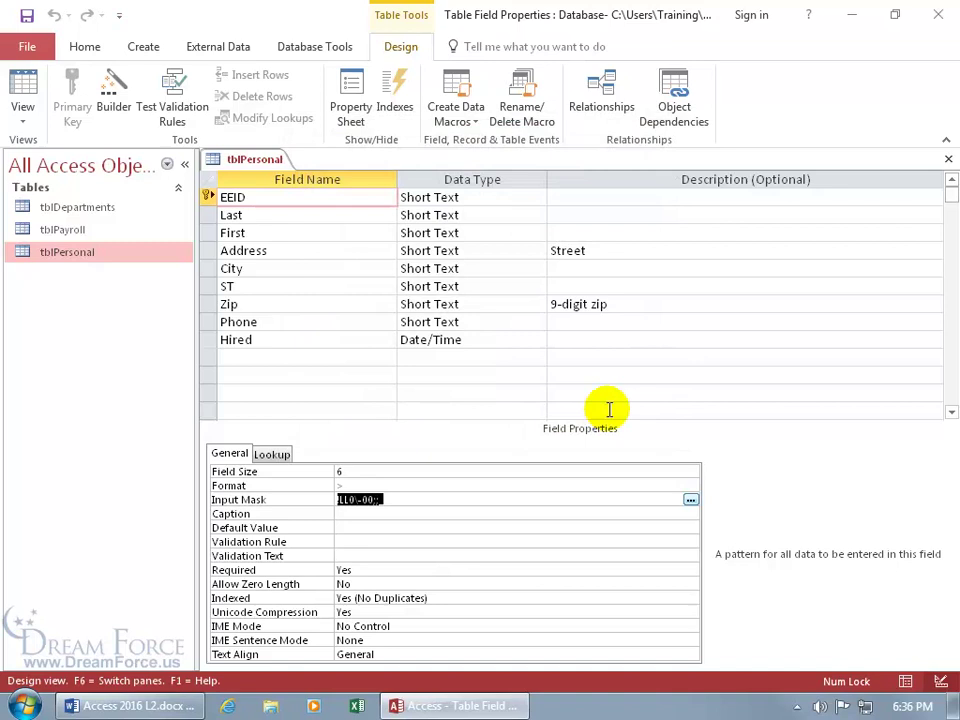
- Save the design, open the datasheet, and enter ee1-55 as a new record's EEID
click(24, 88)
click(448, 412)
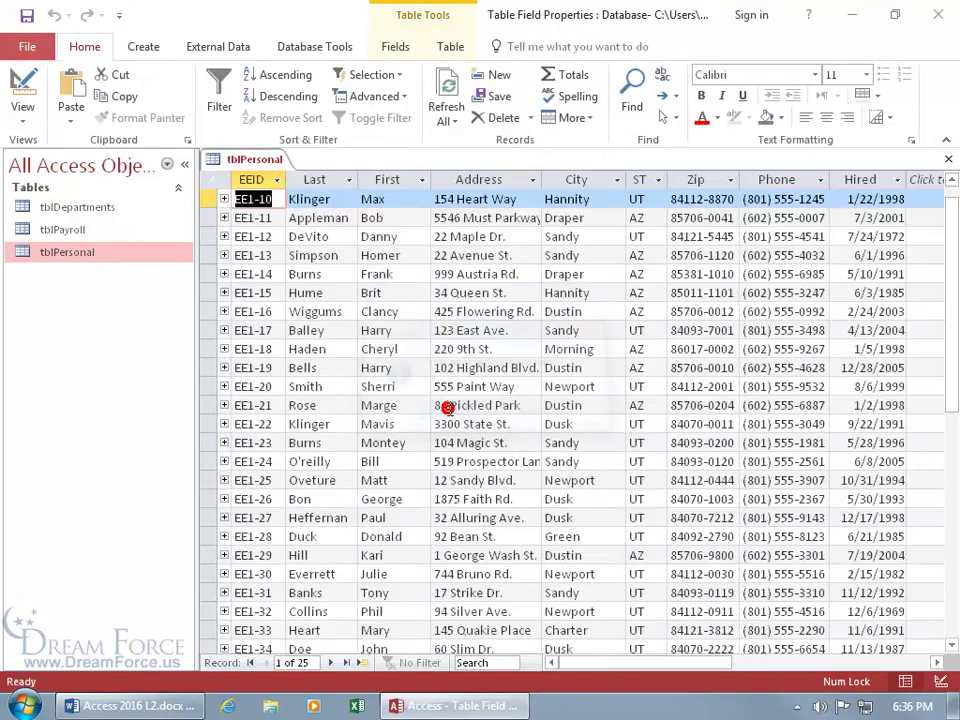
click(363, 663)
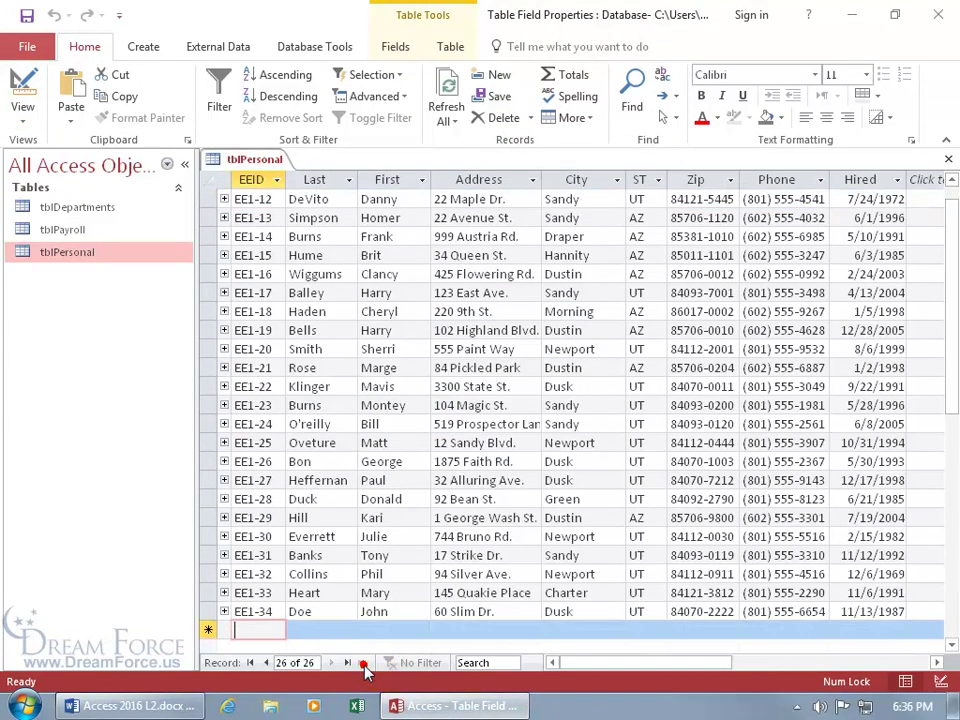
text(ee)
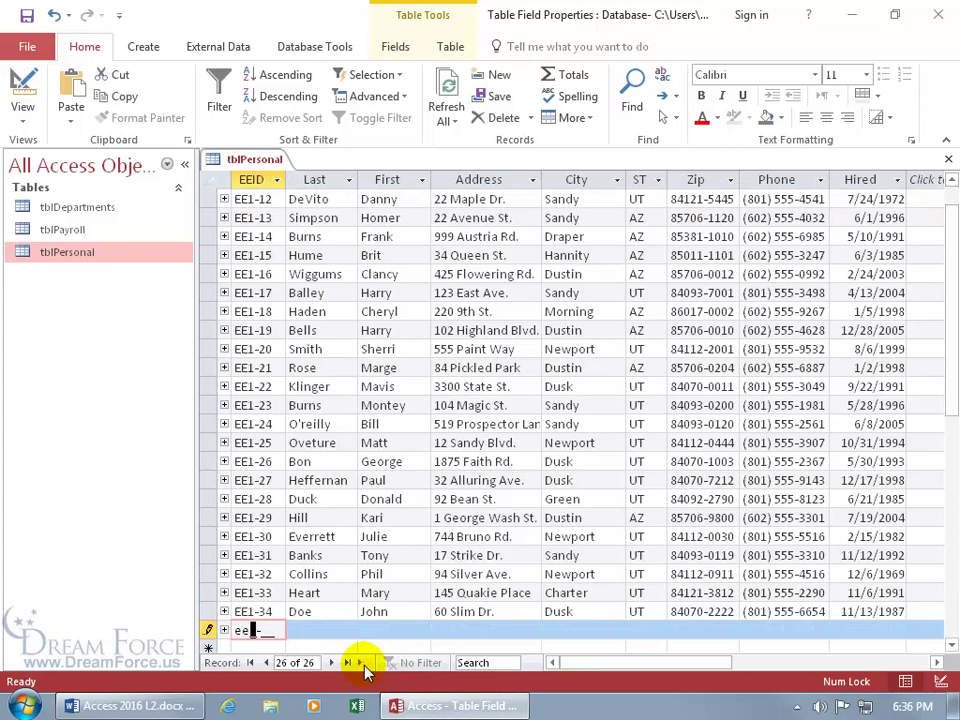
text(1-55)
key(shift+Return)
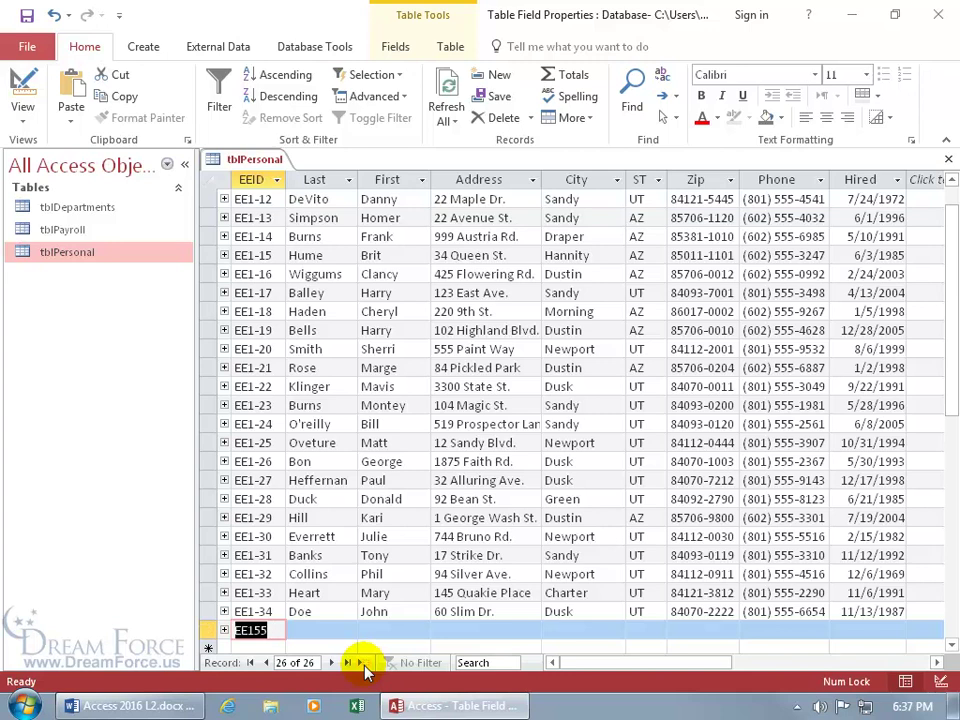
click(333, 628)
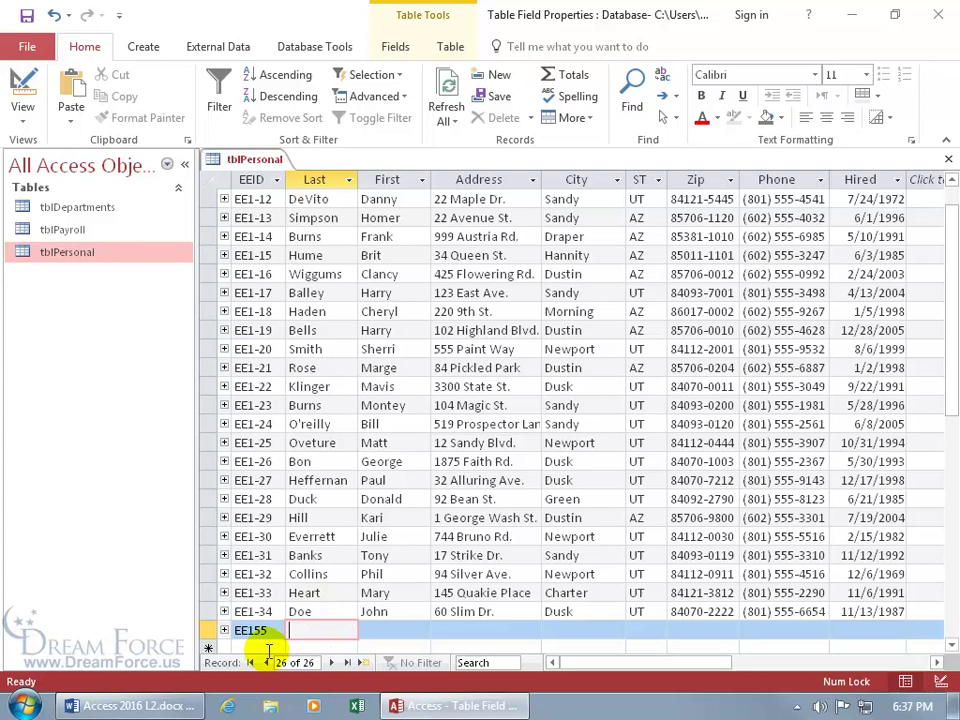
- Delete the EE155 test record and confirm the deletion
right_click(208, 630)
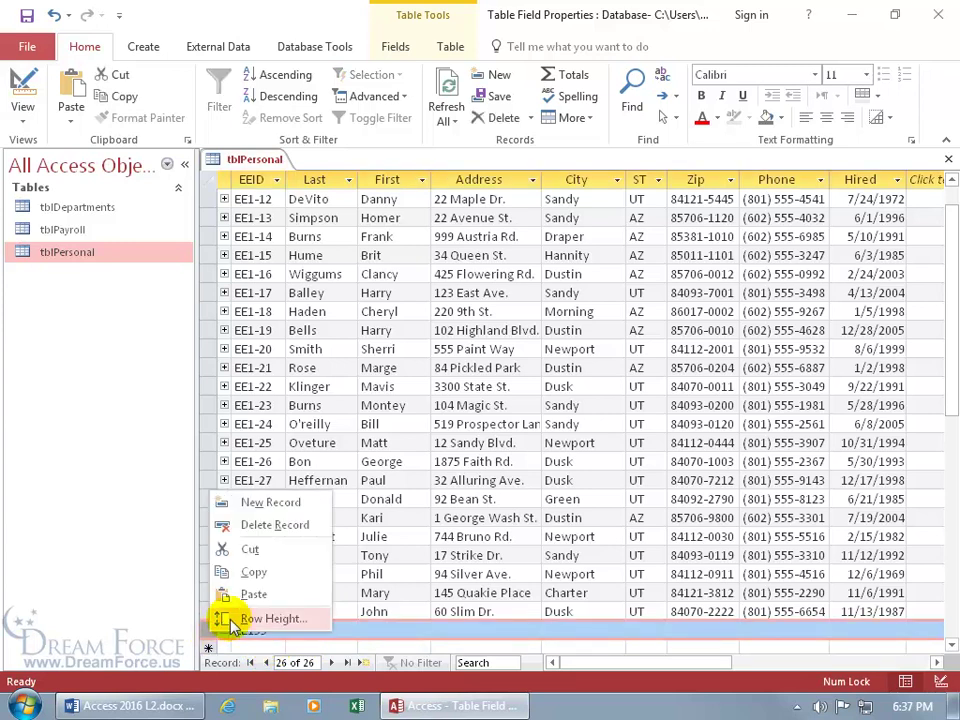
click(272, 525)
click(440, 417)
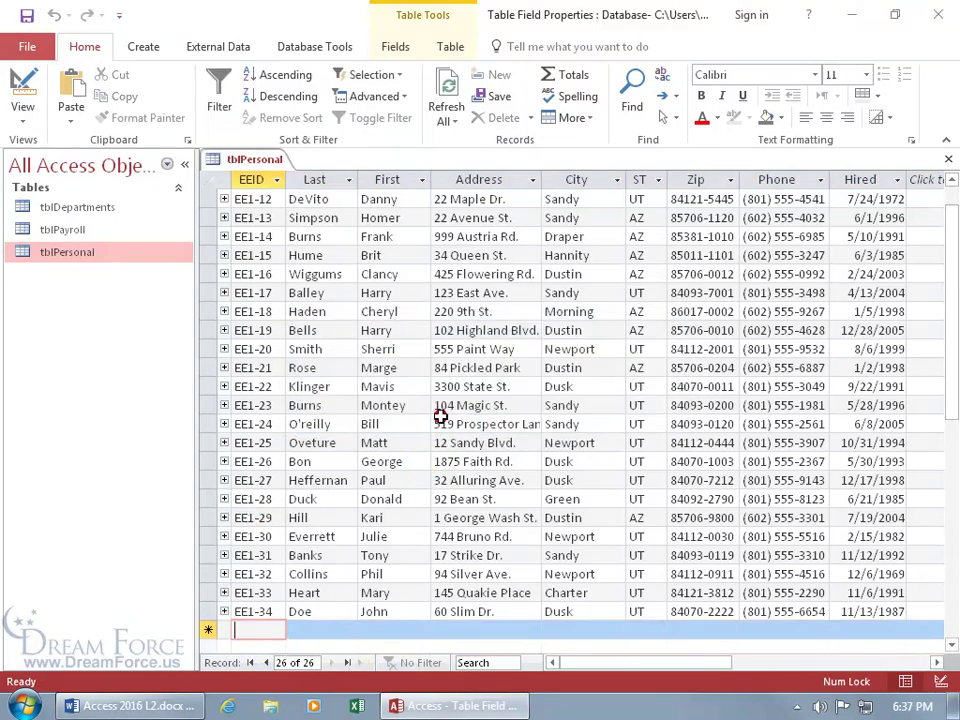
- Reapply the Employee ID 2 mask to EEID with symbols stored (!LL0\-00;0;_), then return to Datasheet View
click(24, 90)
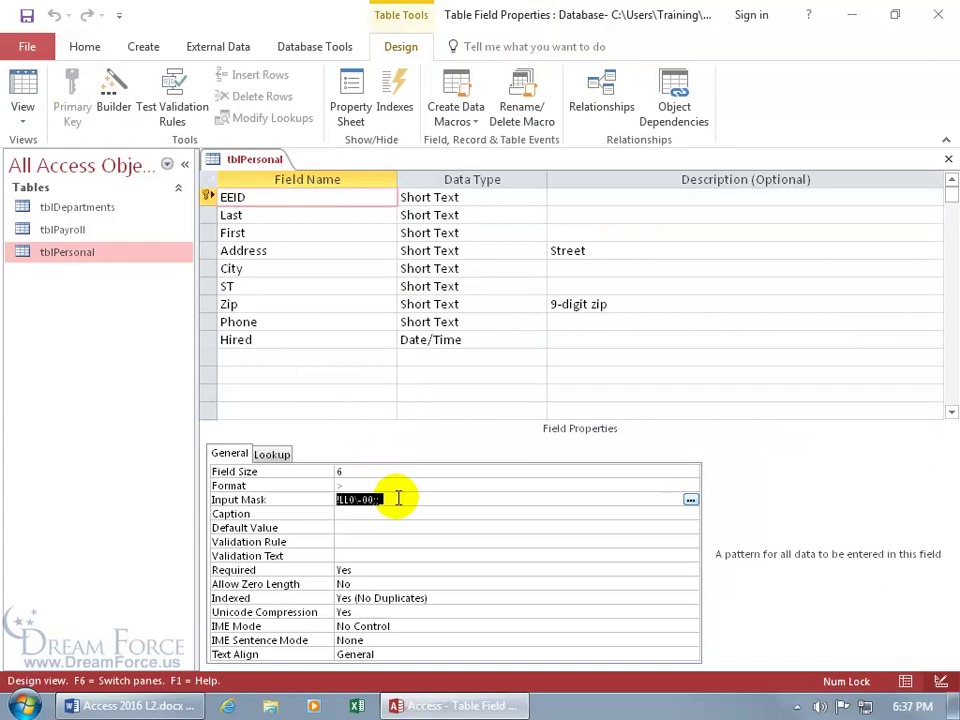
click(615, 499)
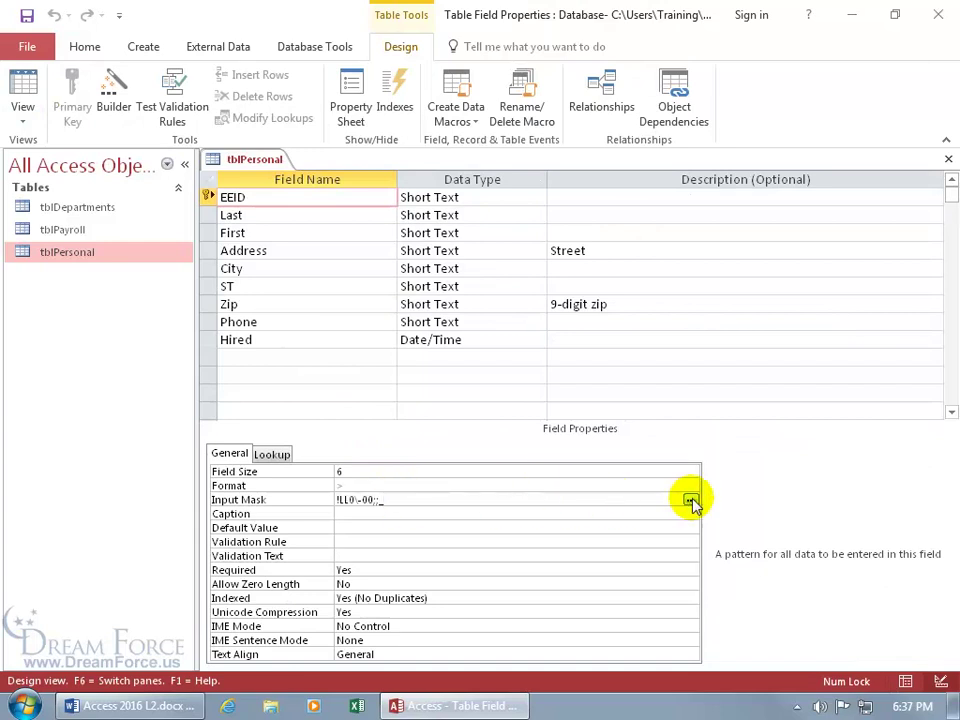
click(690, 499)
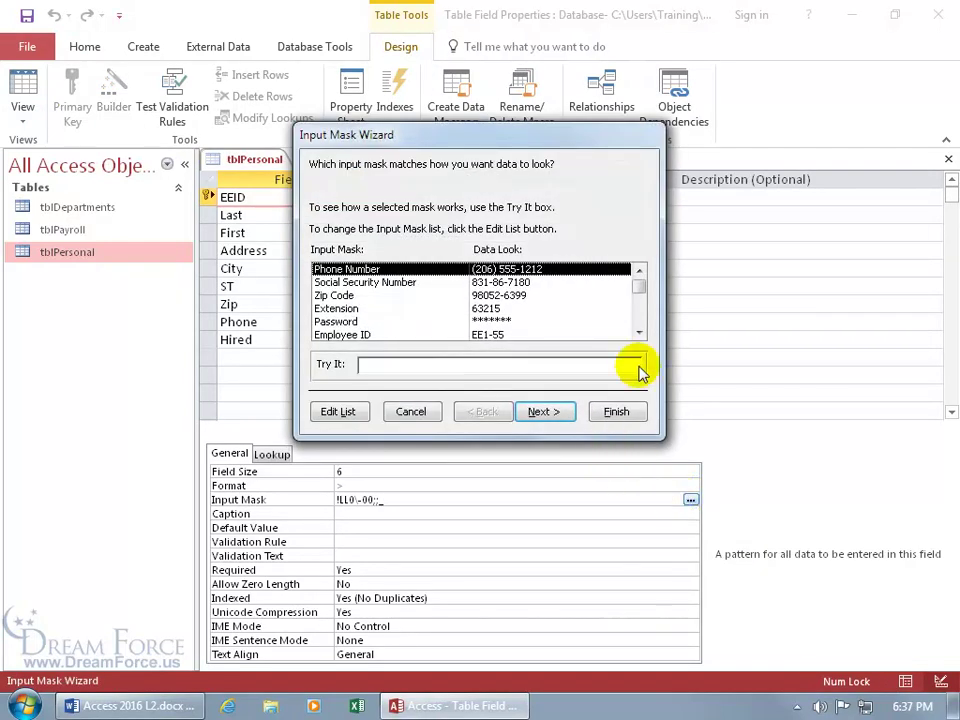
click(639, 332)
click(639, 332)
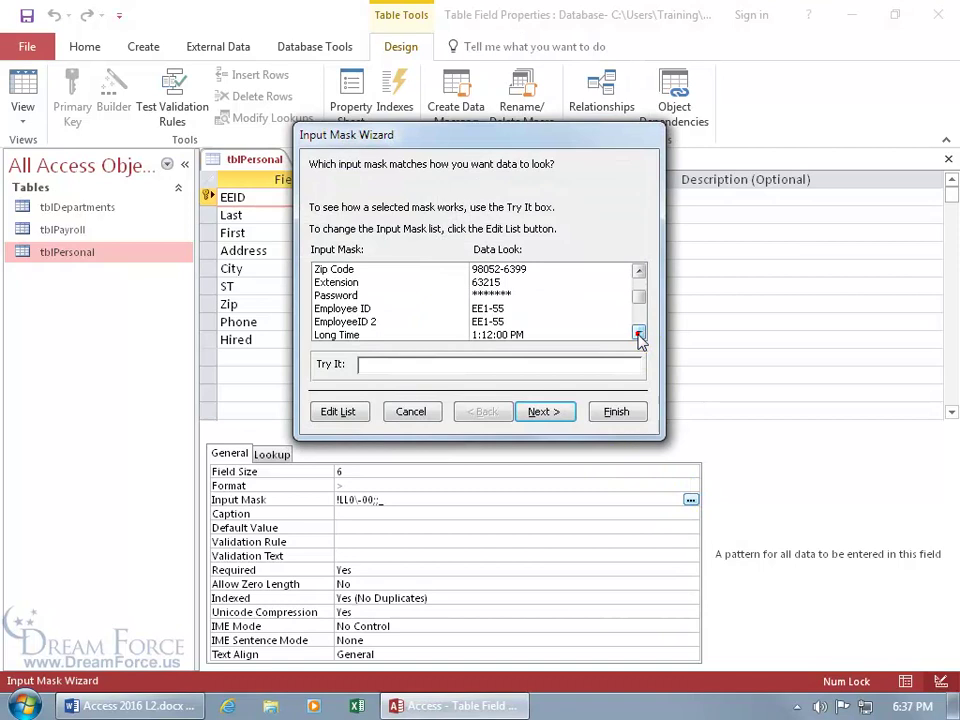
click(358, 322)
click(540, 411)
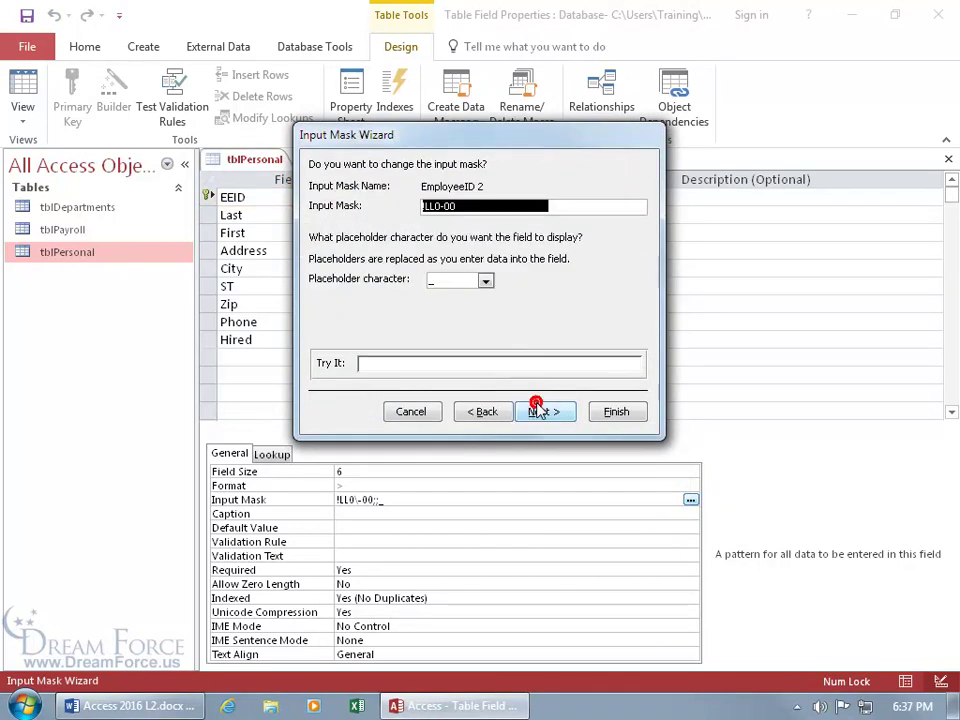
click(540, 411)
click(317, 189)
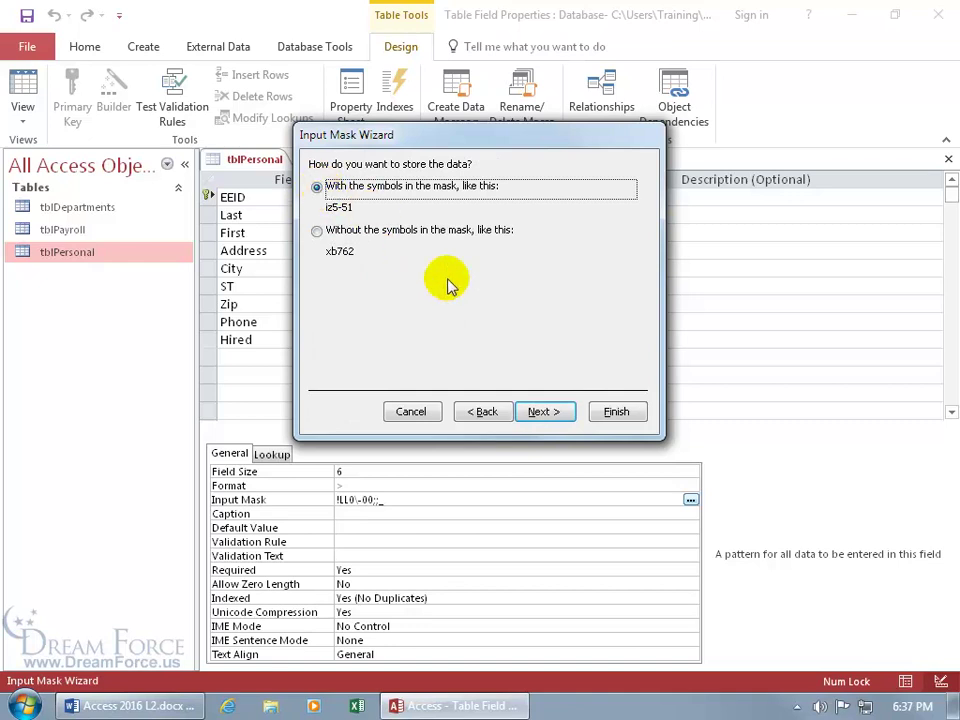
click(609, 410)
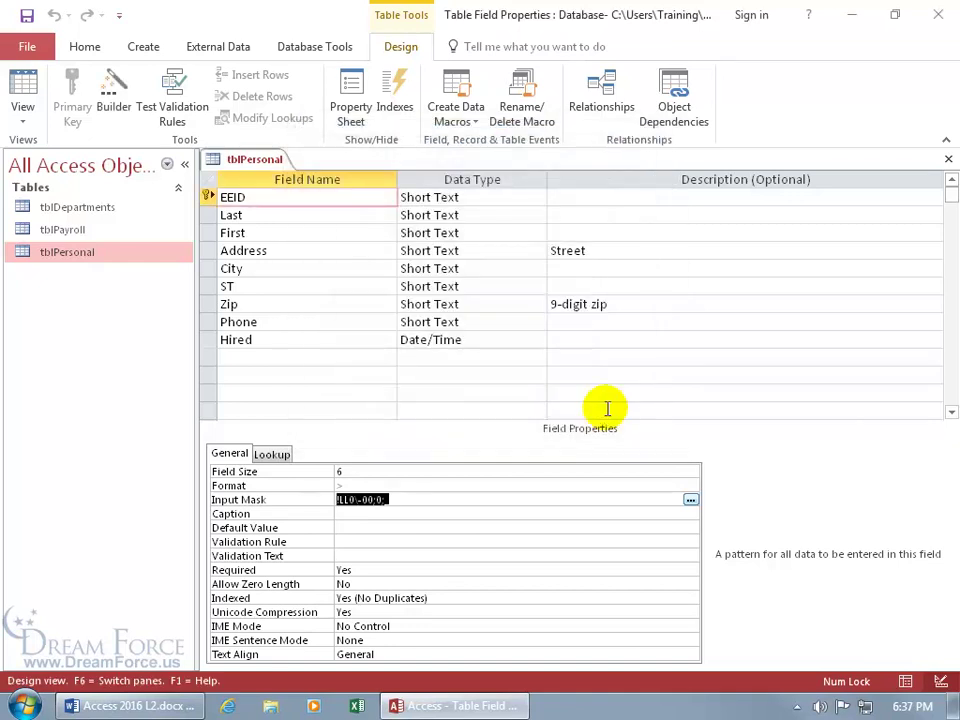
click(24, 88)
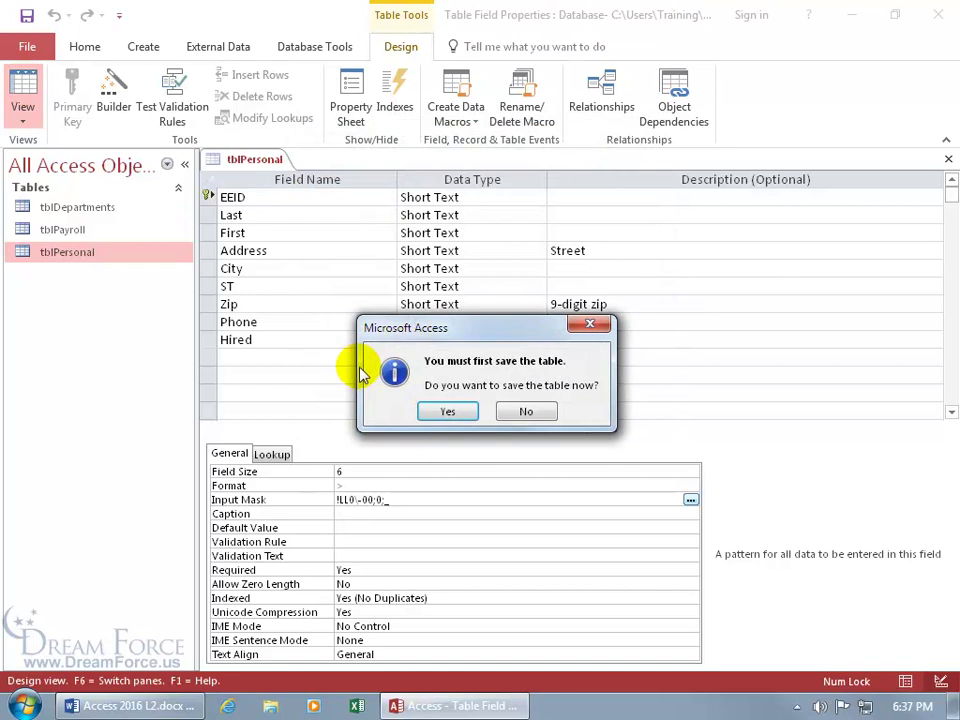
- Save the table design and start a new record with employee ID EE1-56
click(447, 411)
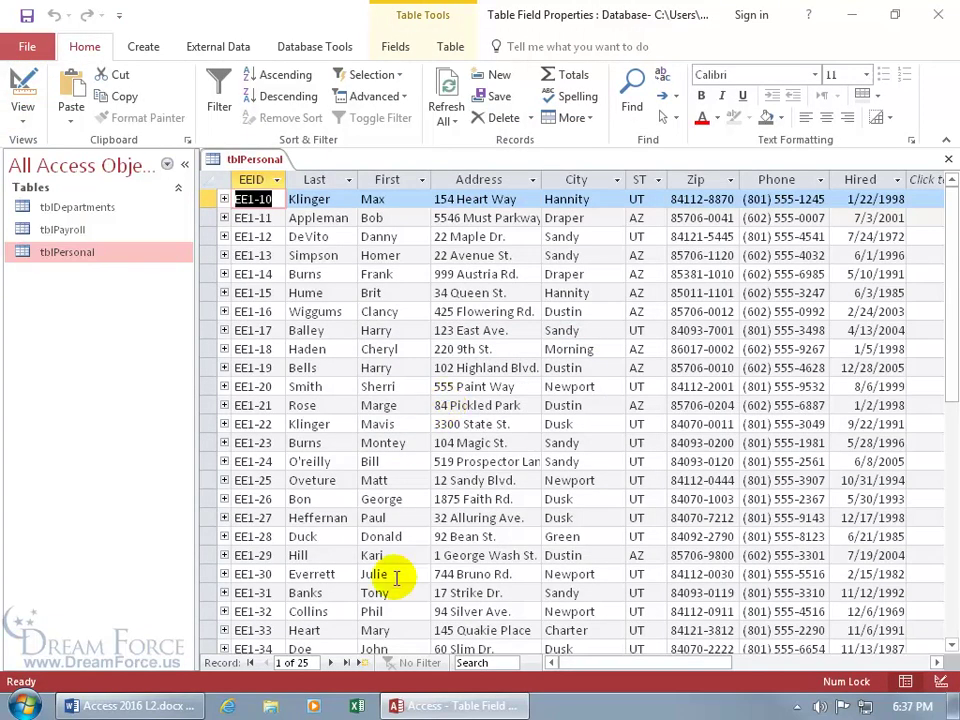
click(361, 663)
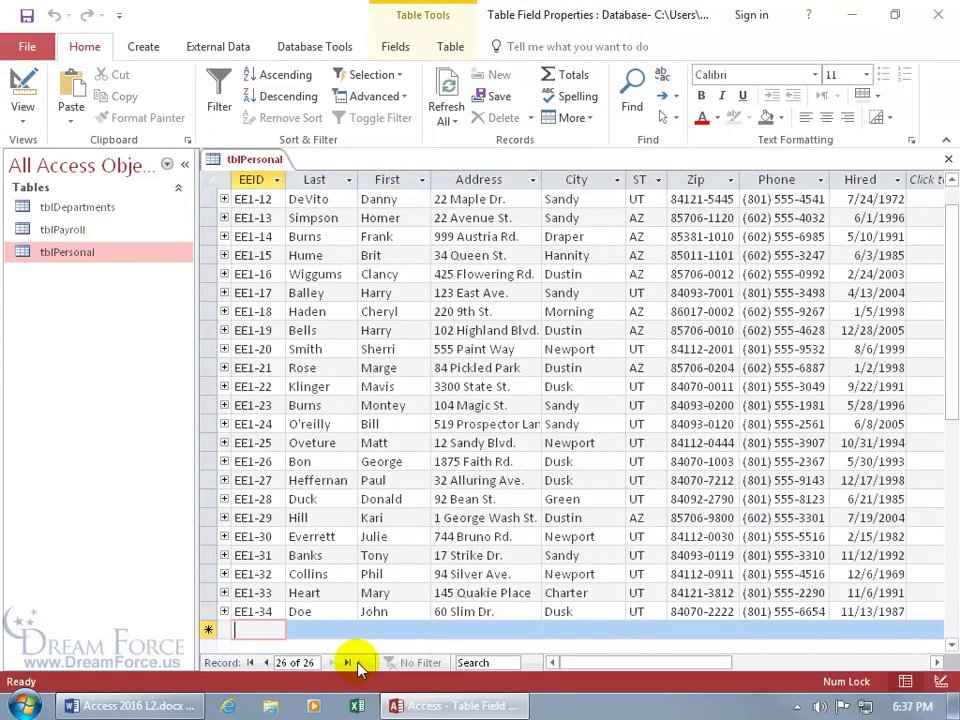
text(ee1-)
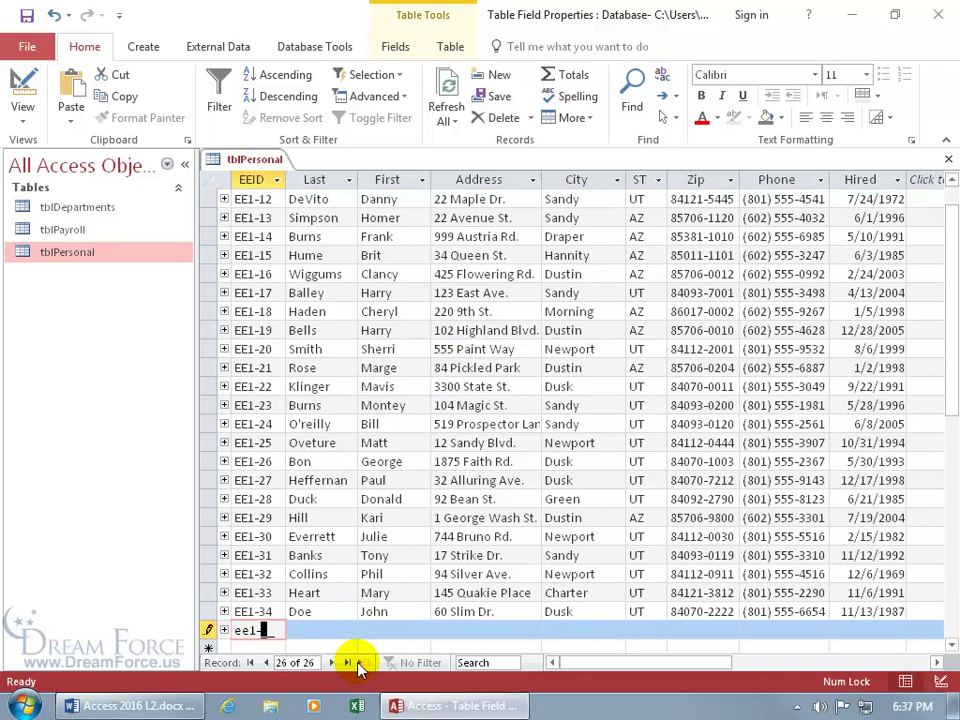
text(56)
key(Tab)
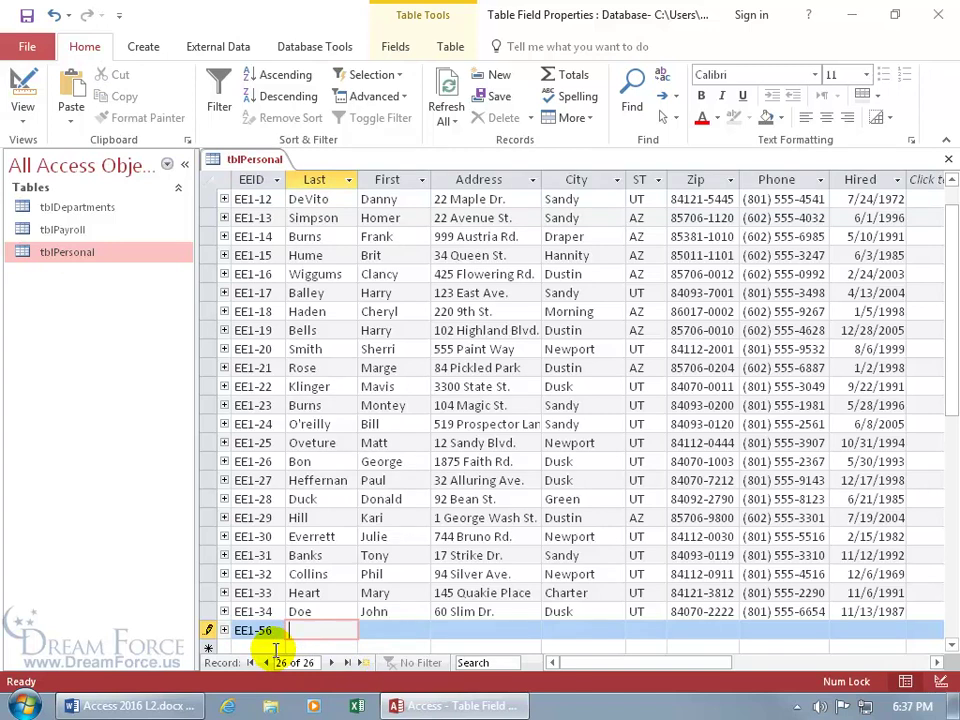
- Fill in the new record's zip code and phone number through their input masks
click(676, 630)
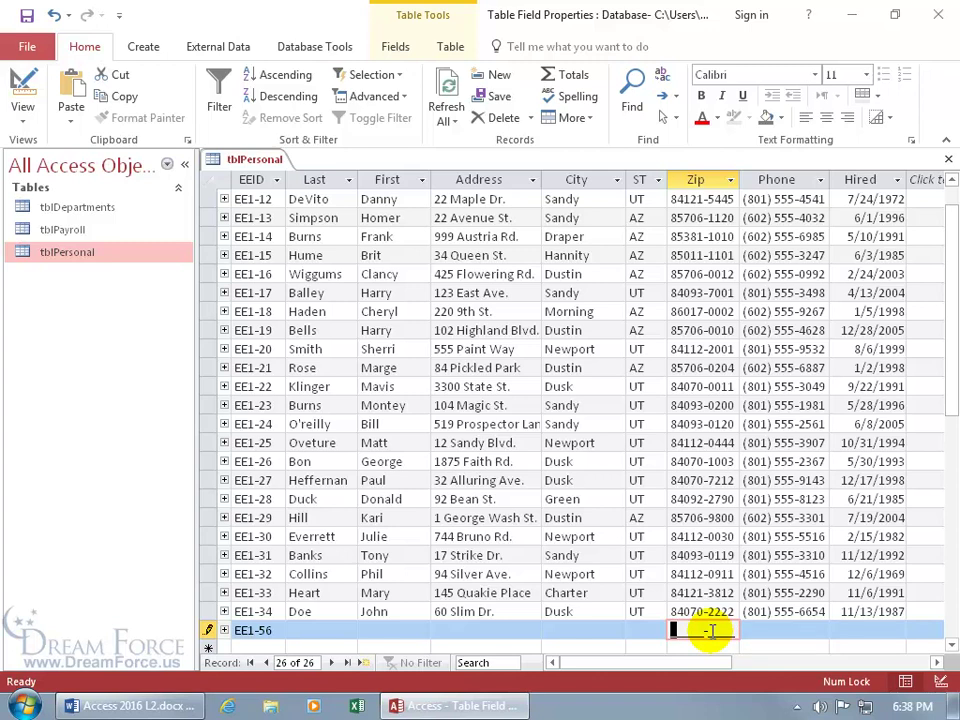
text(55545-7514)
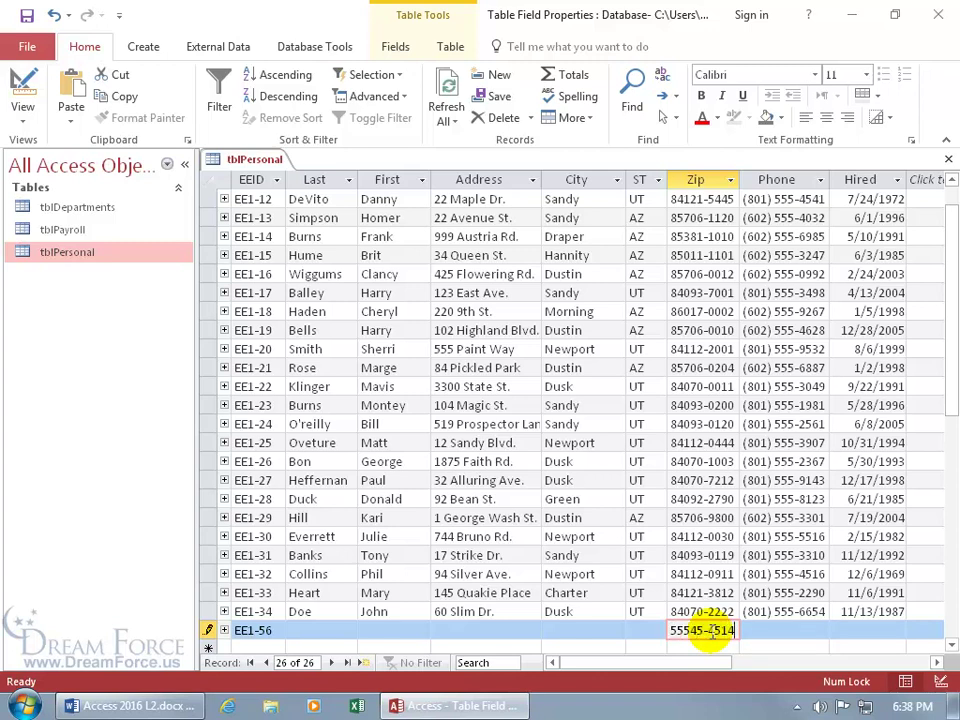
key(Tab)
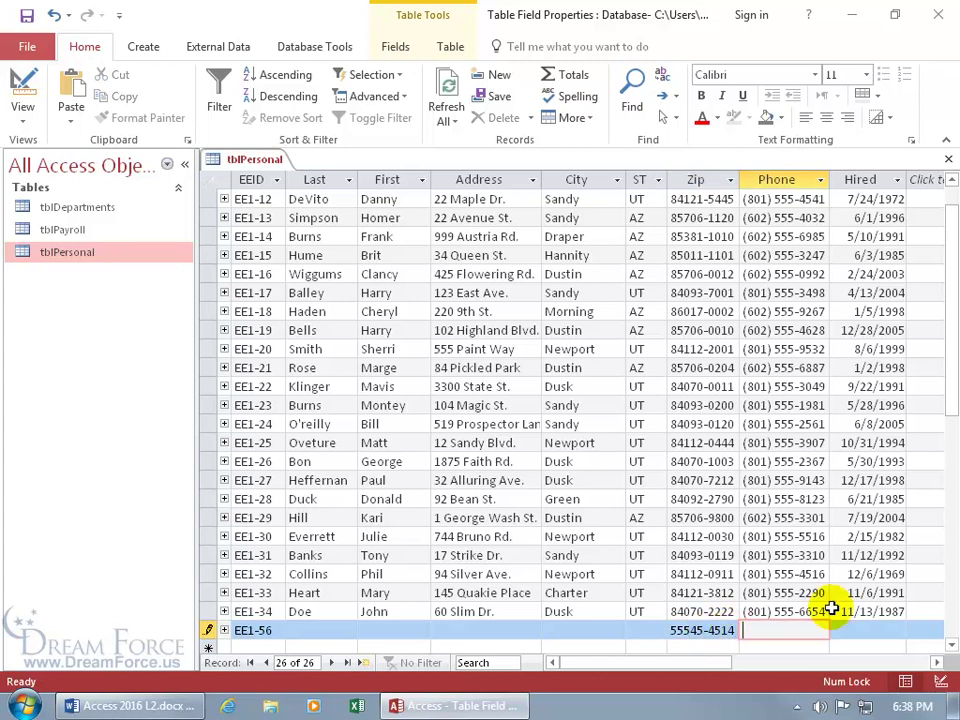
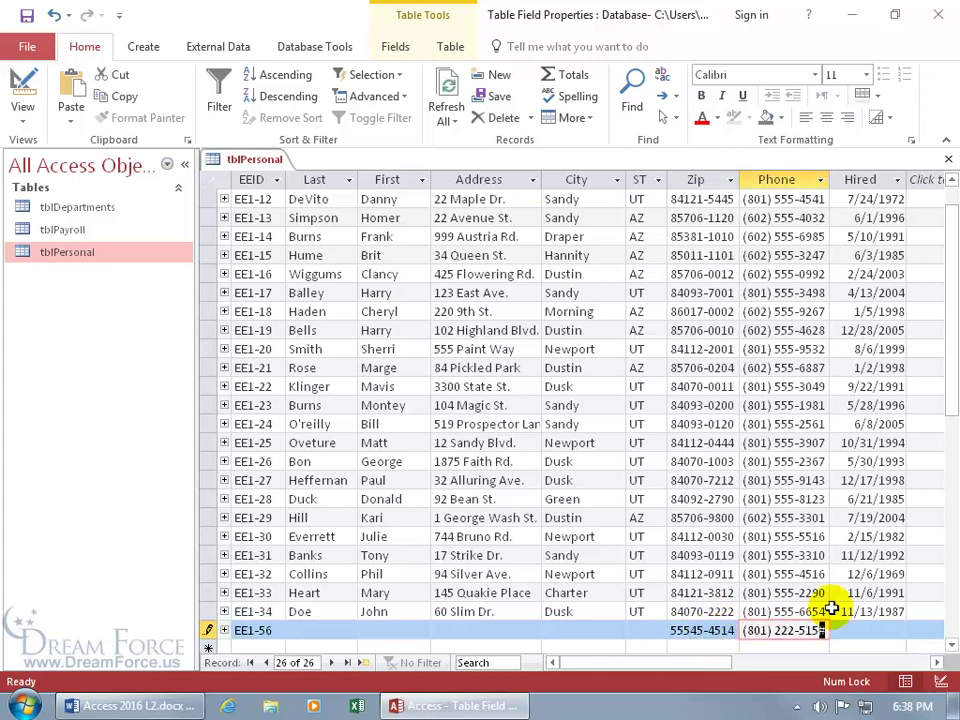
key(shift+Return)
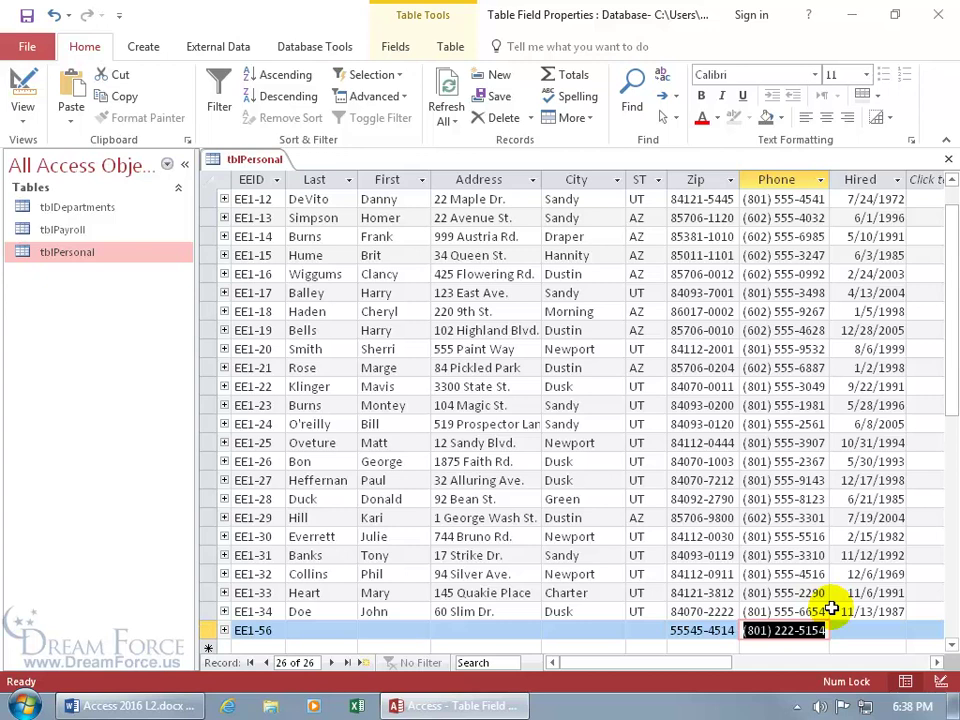
scroll(831, 608, down, 1)
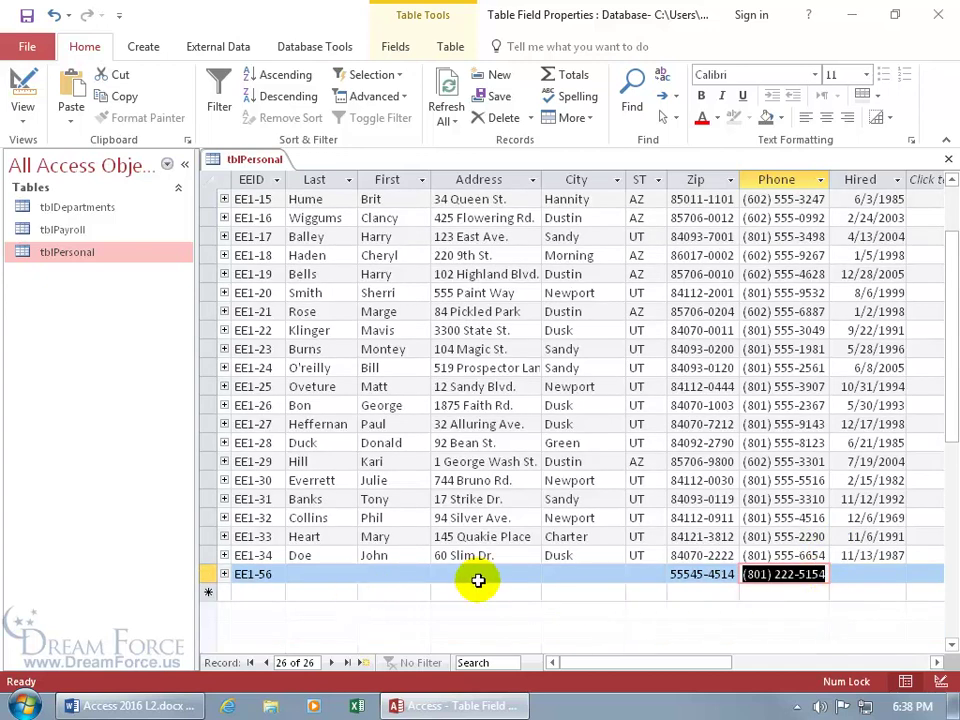
right_click(212, 574)
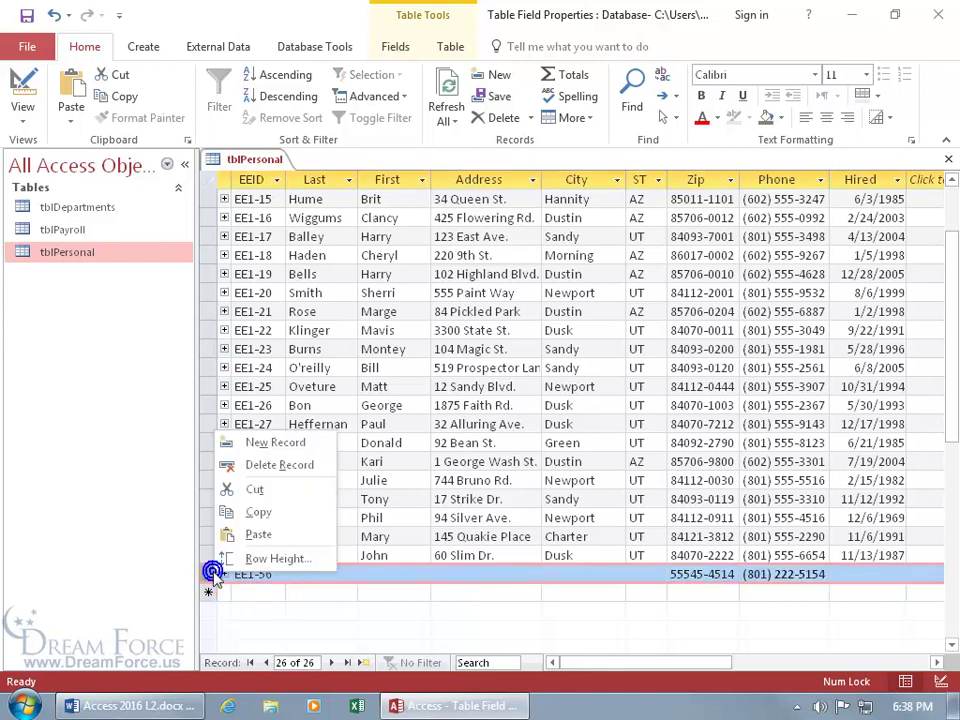